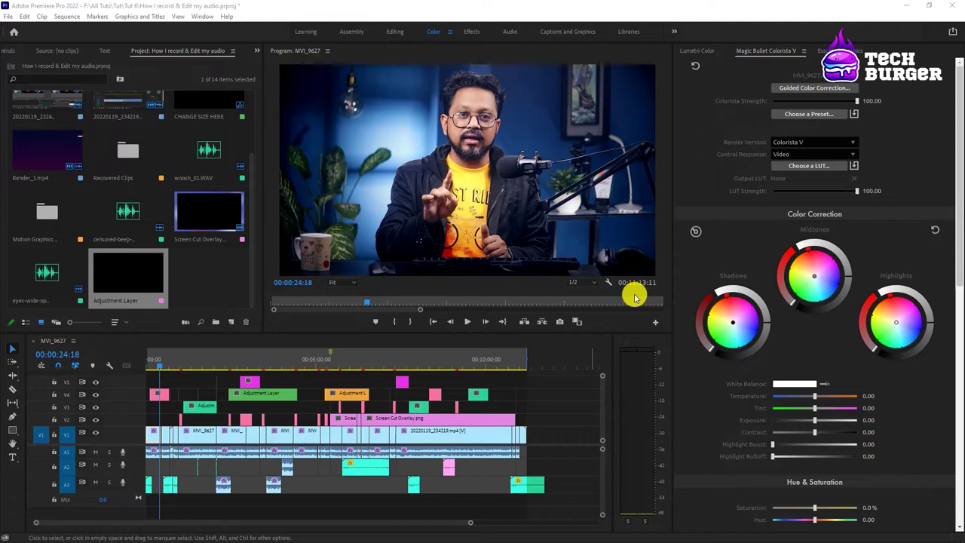
- Confirm in Sequence Settings that the frame size is 1920×1080, closing without changes
left_click(277, 398)
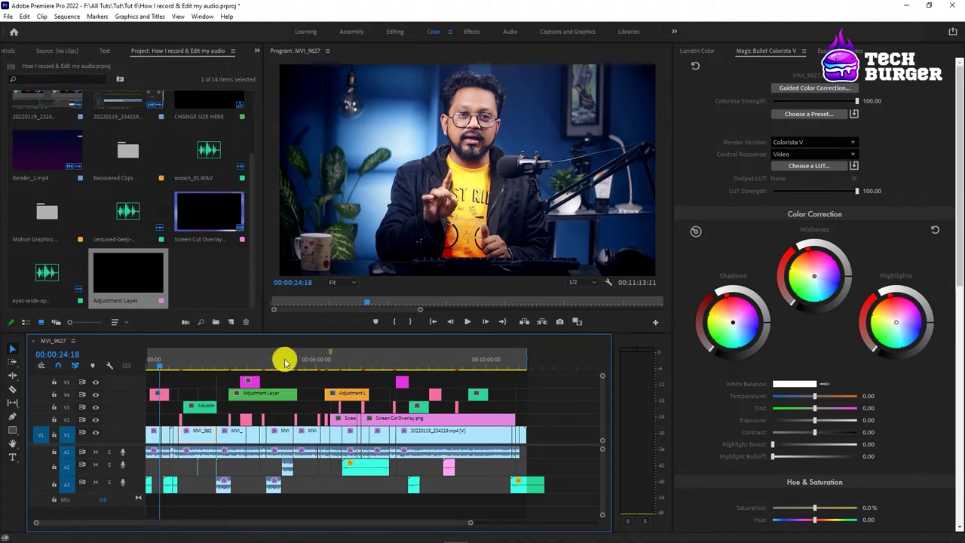
left_click(66, 16)
left_click(76, 28)
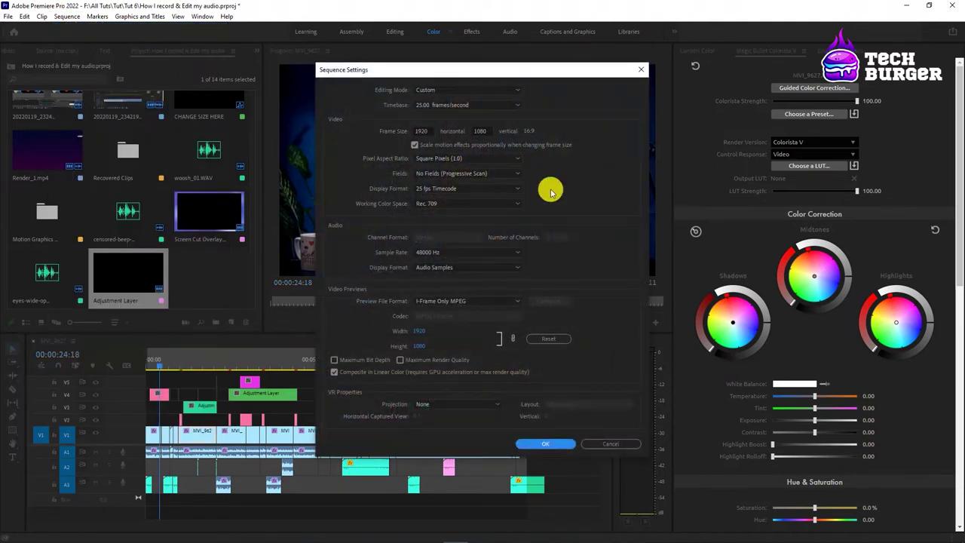
left_click(426, 131)
left_click(484, 130)
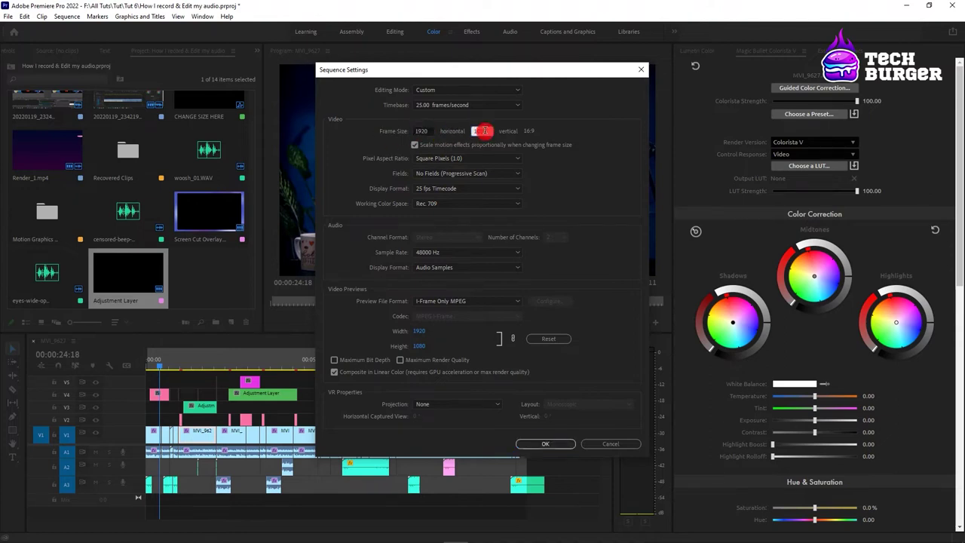
left_click(424, 130)
left_click(483, 131)
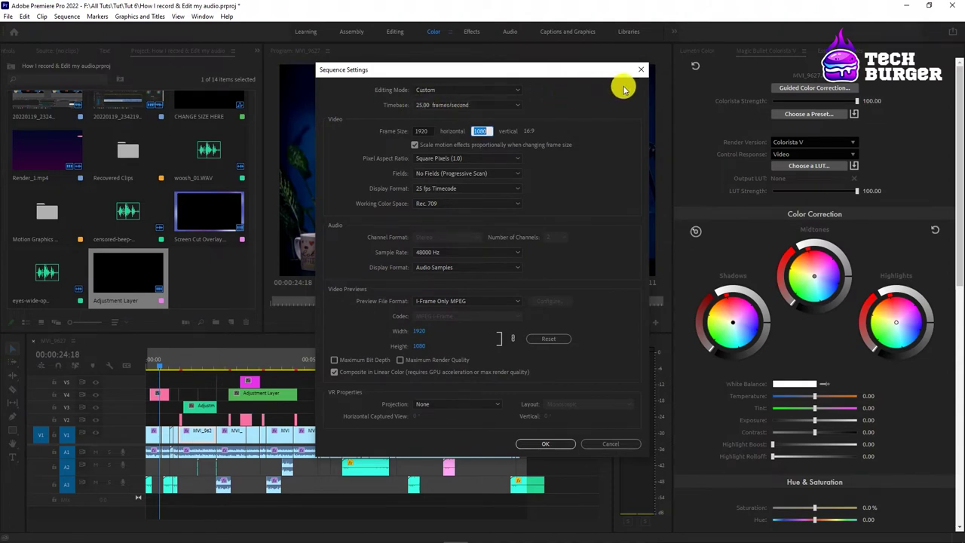
left_click(640, 74)
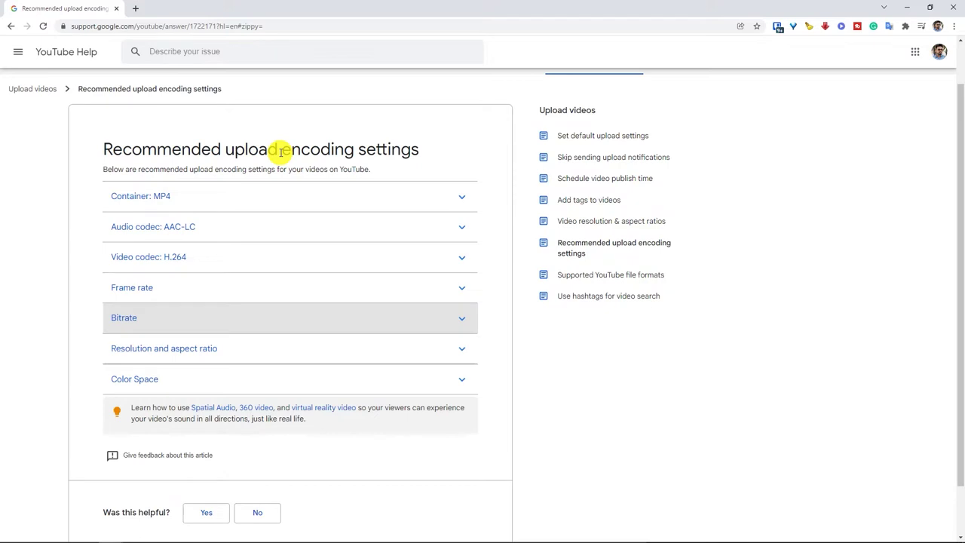
- In YouTube Help, glance at Frame rate, collapse it, and expand the Bitrate recommendations
scroll(280, 154, "down", 1)
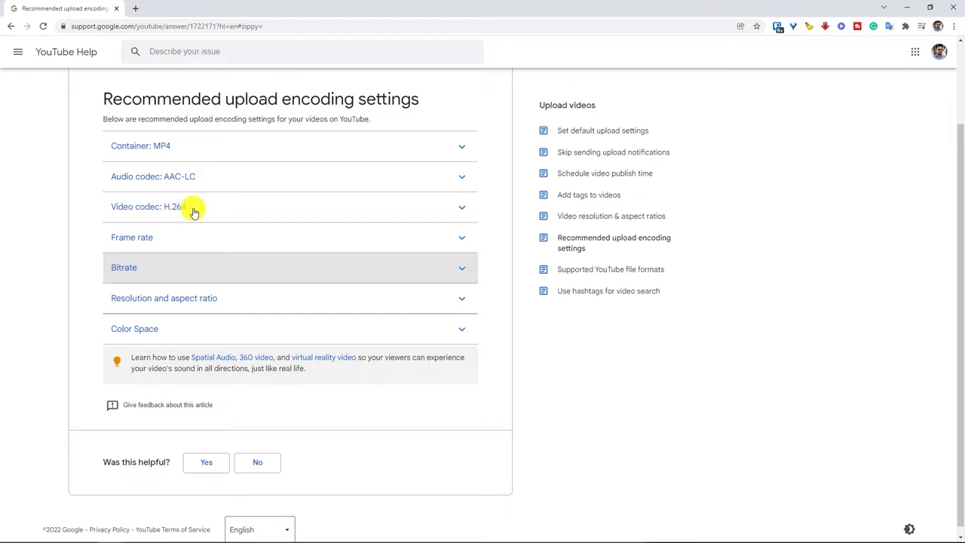
left_click(168, 241)
scroll(226, 223, "down", 1)
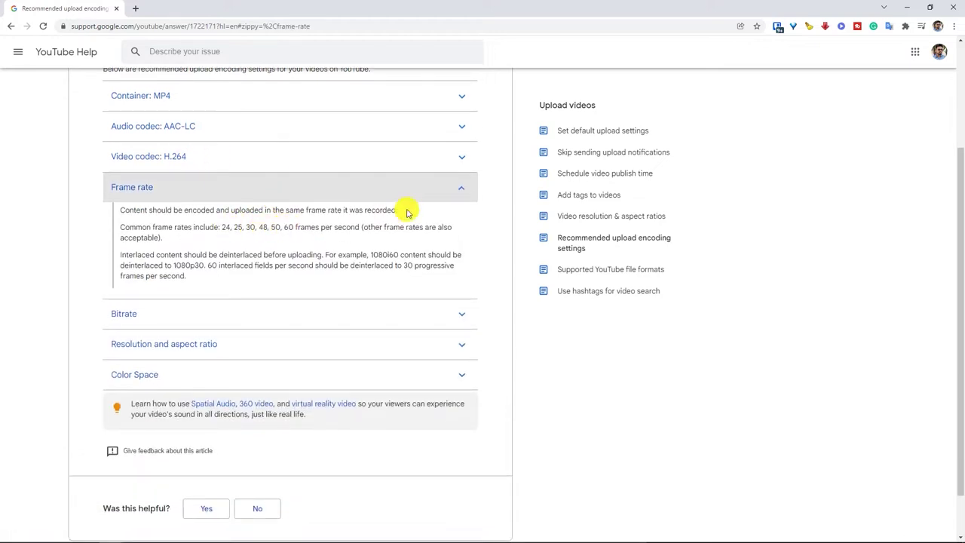
left_click(248, 188)
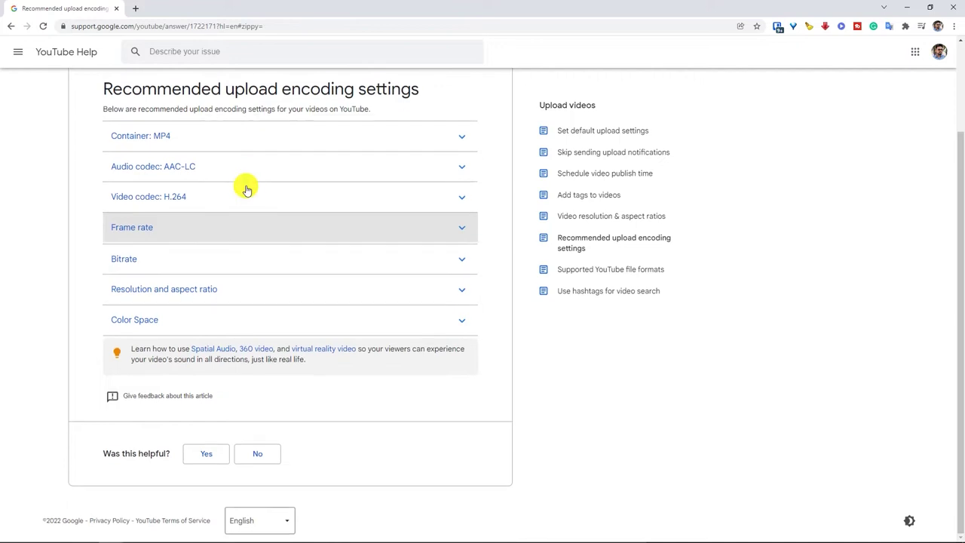
left_click(179, 260)
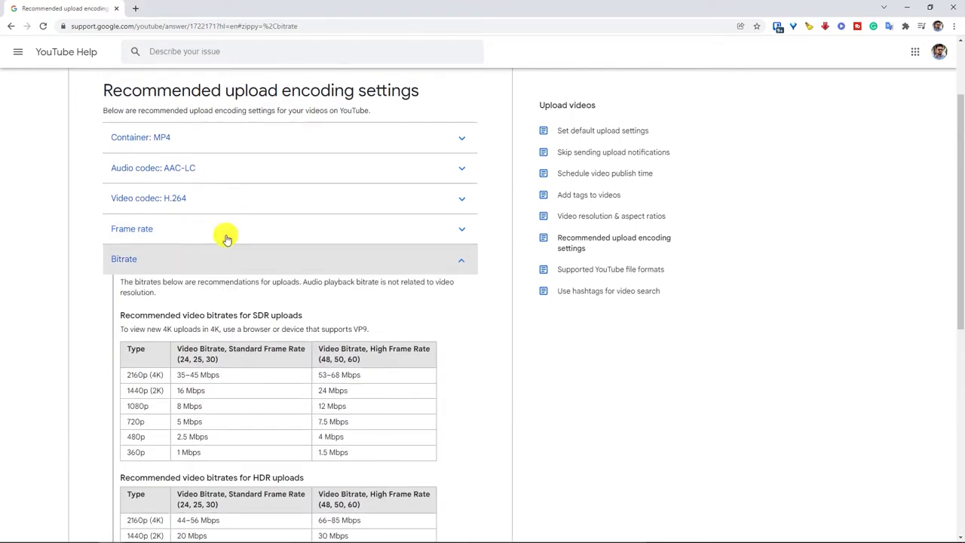
- Highlight 1080p at 8 Mbps in the SDR table, plus 12 Mbps high-frame-rate and 2160p 35–45 Mbps
scroll(327, 199, "down", 2)
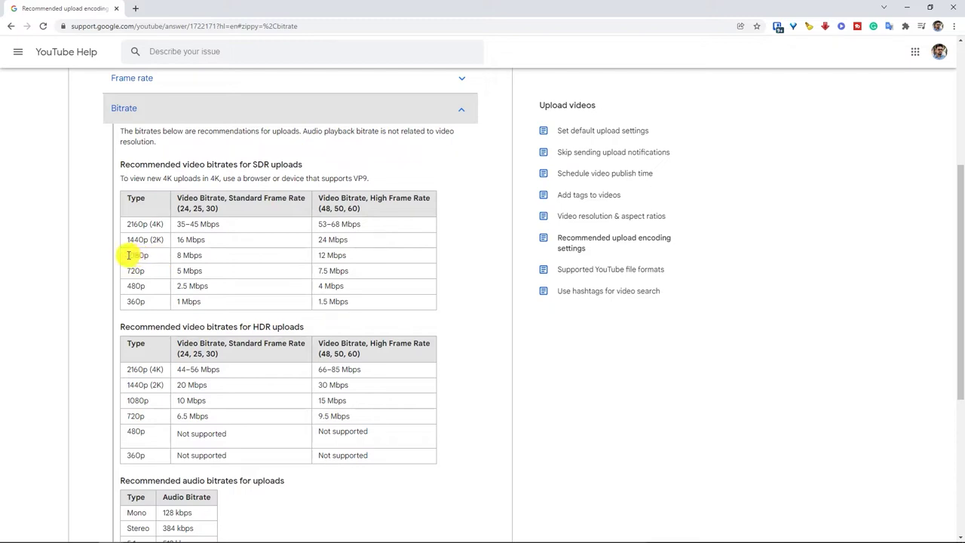
left_click_drag(128, 255, 150, 257)
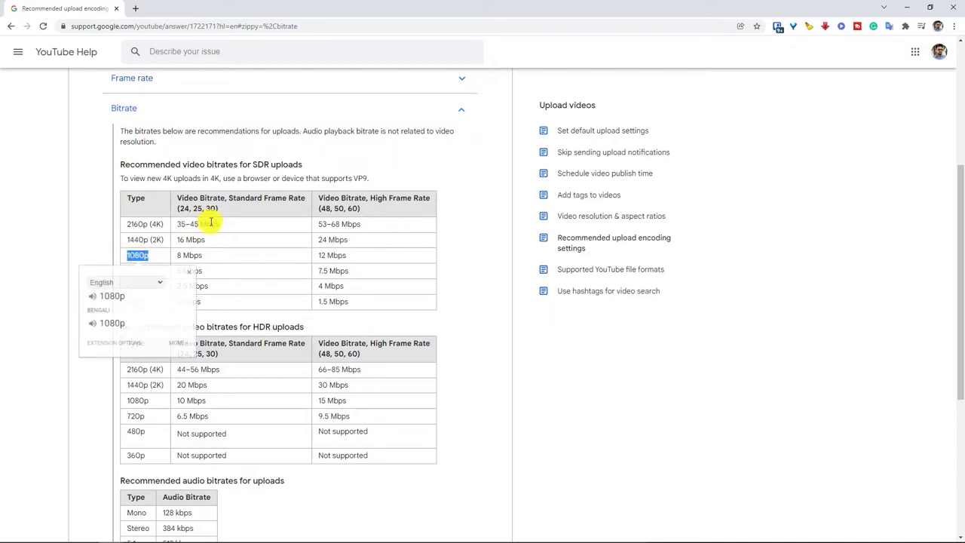
left_click(190, 205)
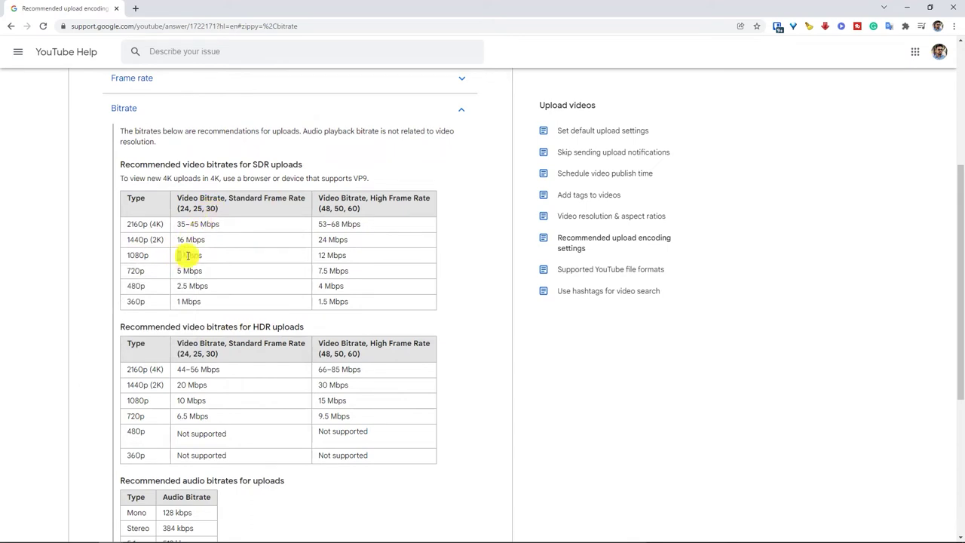
left_click_drag(191, 254, 182, 255)
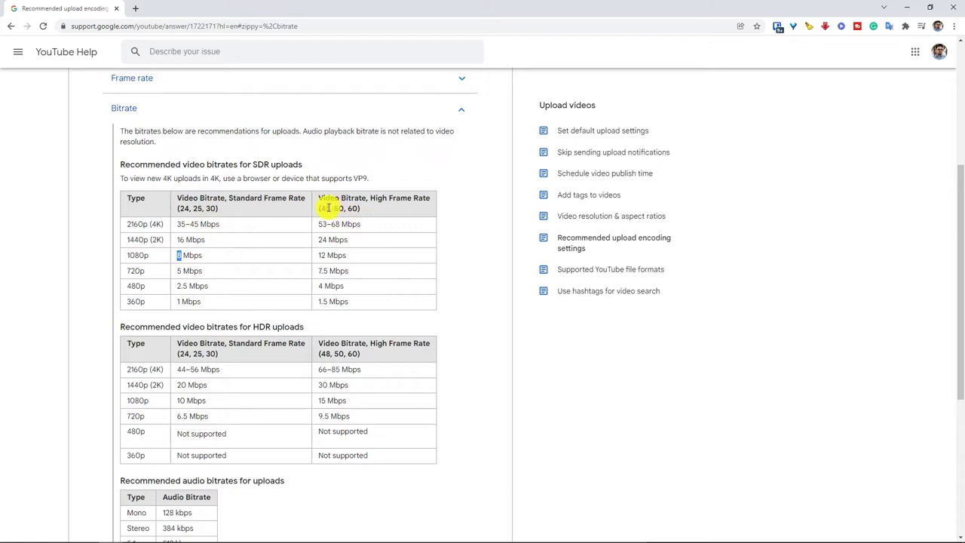
left_click_drag(319, 255, 326, 254)
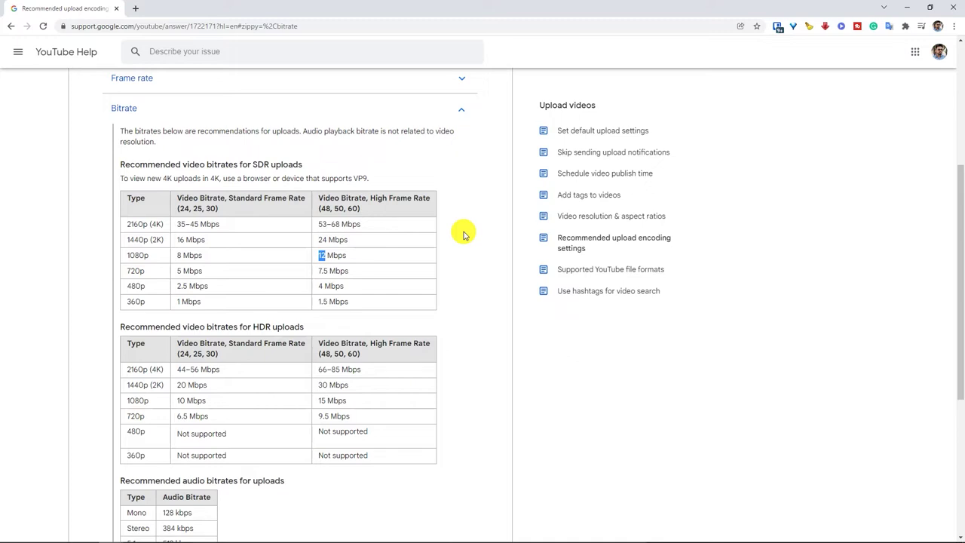
double_click(178, 224)
left_click_drag(198, 222, 199, 224)
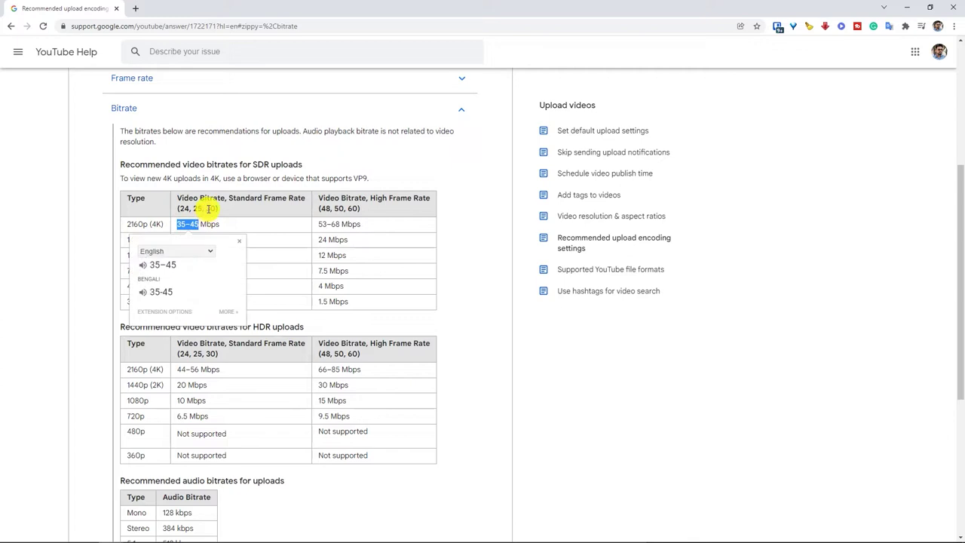
left_click(192, 224)
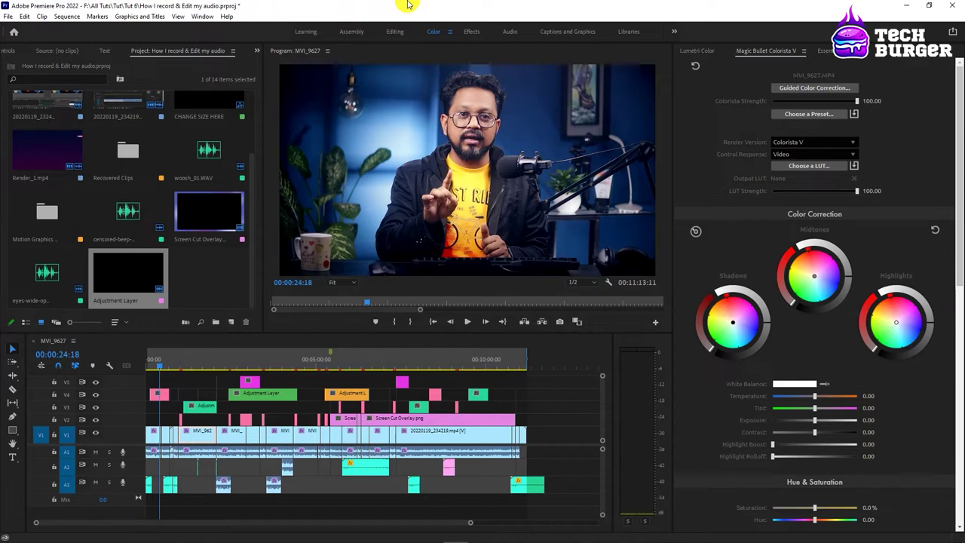
- Set the out point at the sequence end, for a 00:11:05:17 in-to-out duration
left_click(404, 365)
left_click(482, 359)
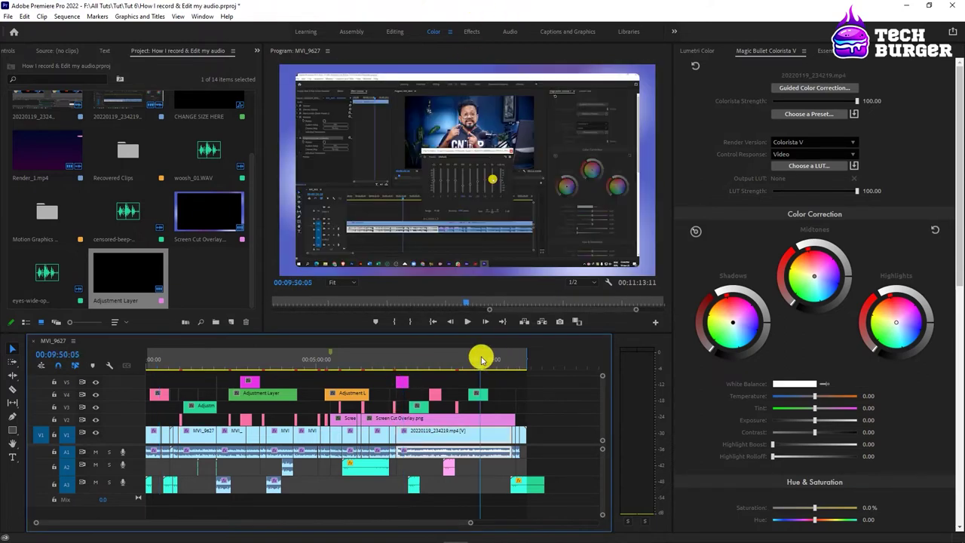
left_click_drag(236, 360, 131, 365)
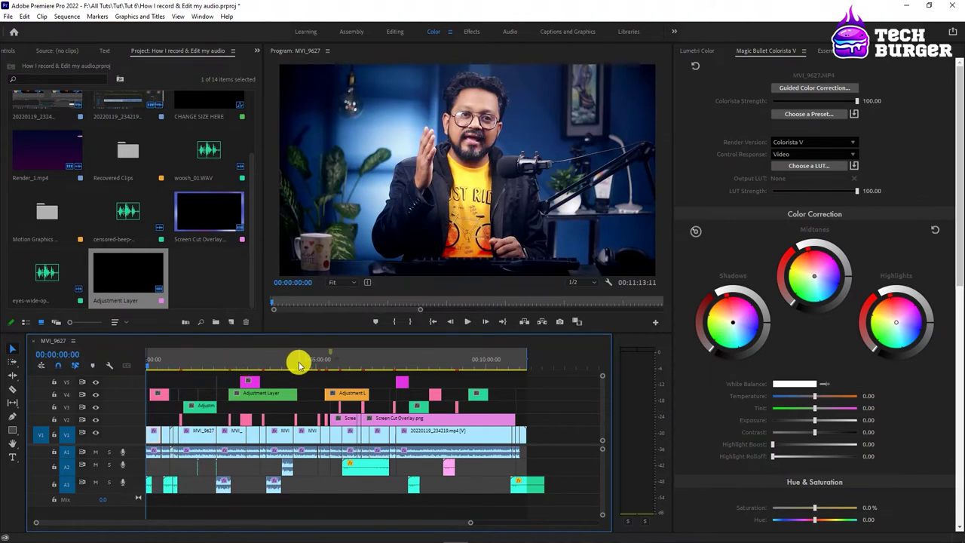
left_click_drag(354, 361, 357, 367)
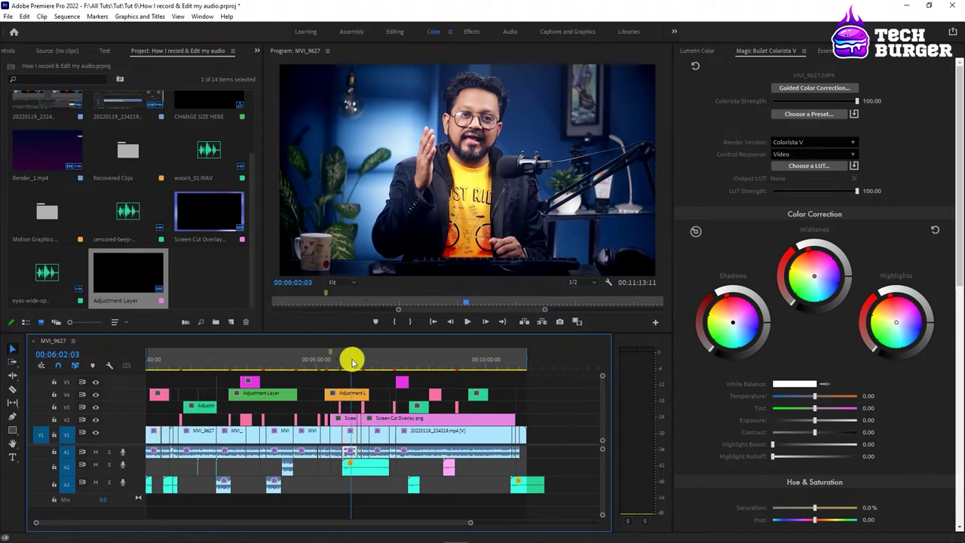
key("o")
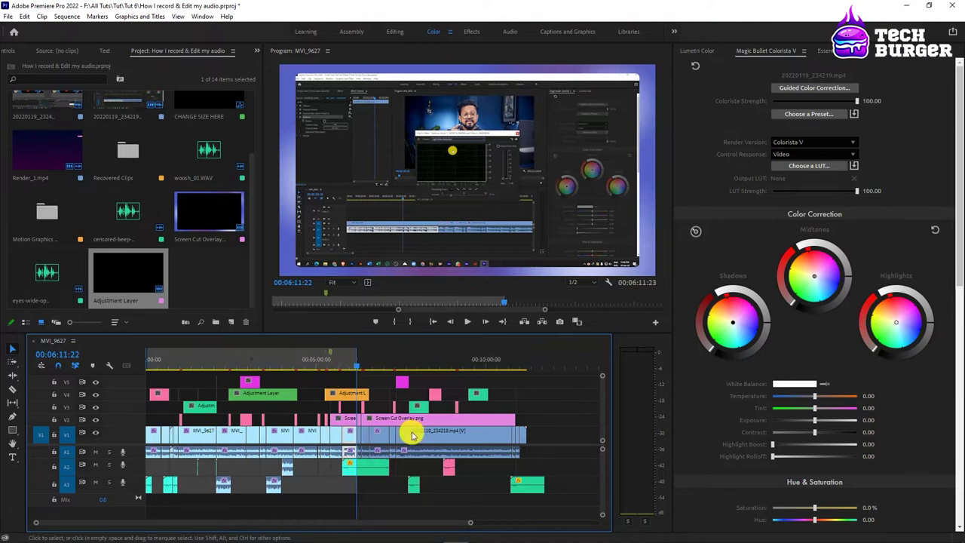
left_click_drag(329, 361, 524, 363)
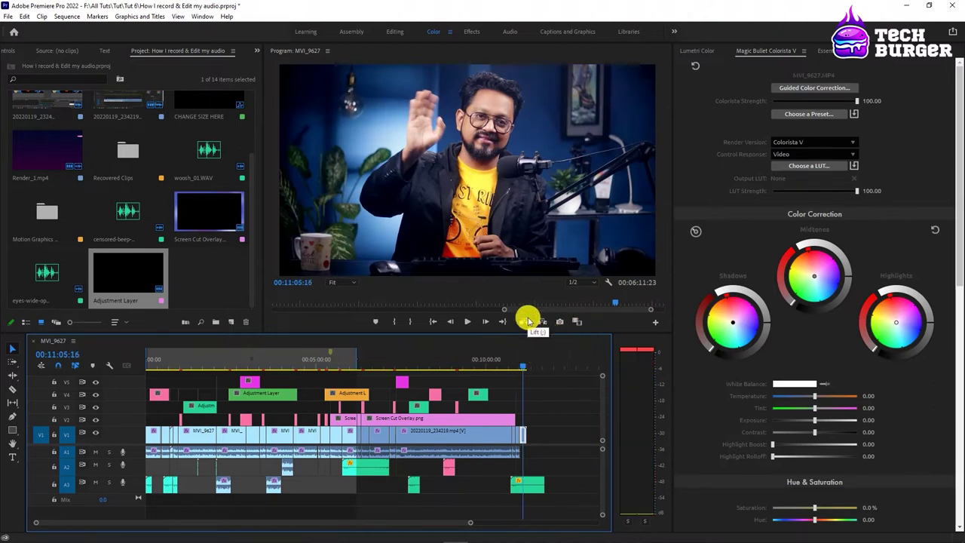
key("o")
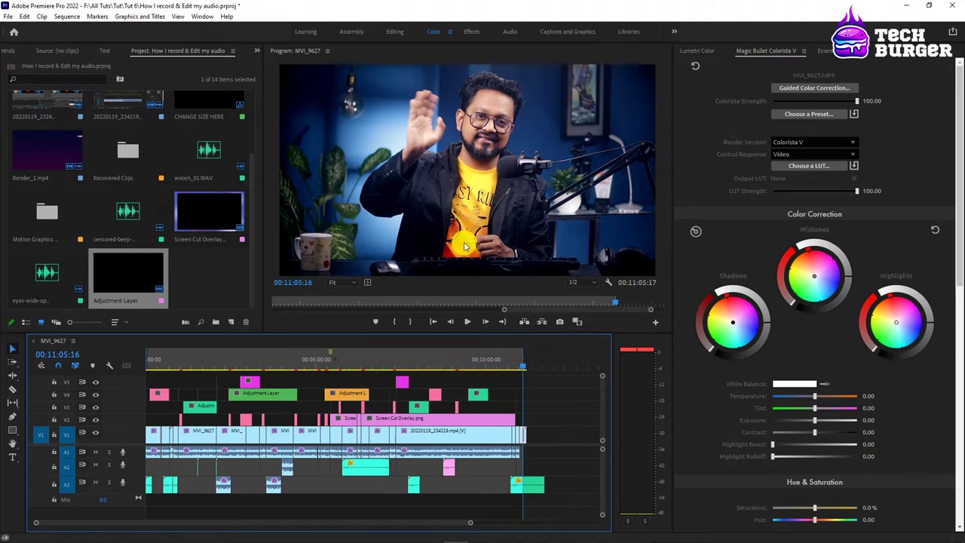
- Open Export Settings from the File menu and scrub its preview back to about 00:01:35:00
left_click(7, 17)
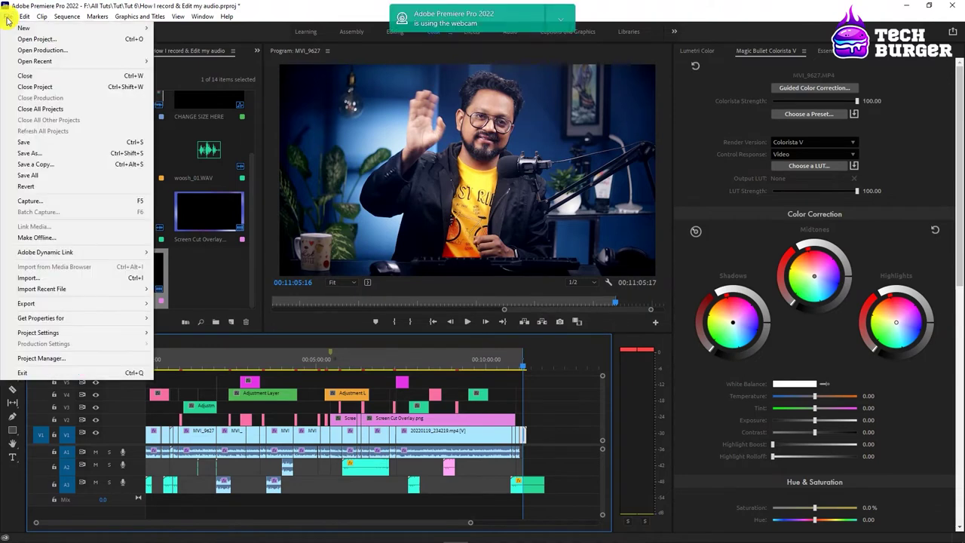
mouse_move(37, 303)
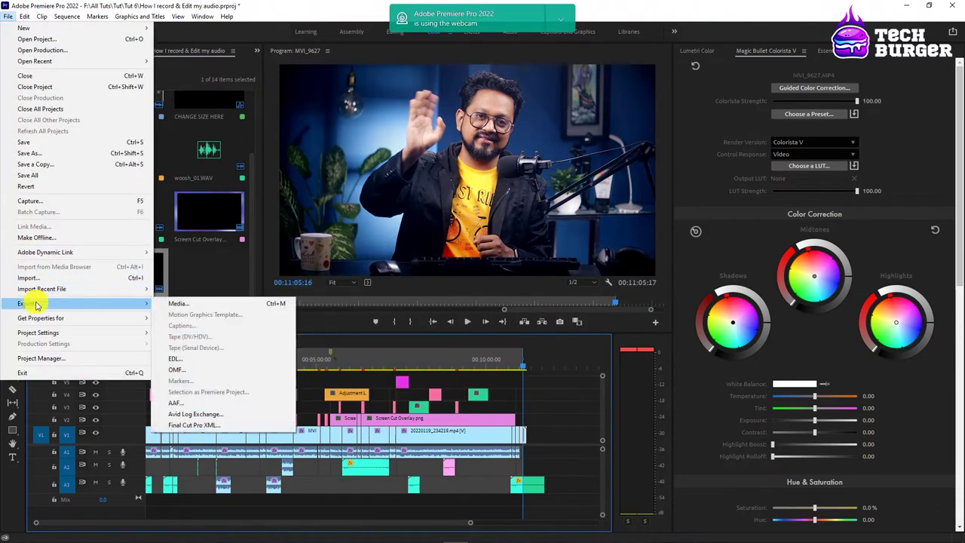
left_click(175, 304)
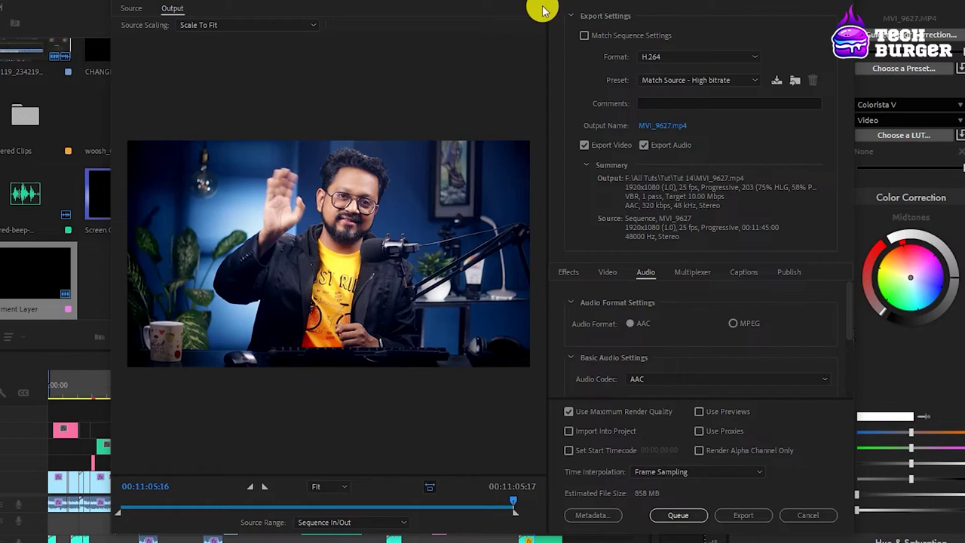
mouse_move(155, 508)
left_mouse_down()
mouse_move(279, 507)
mouse_move(176, 502)
left_mouse_up()
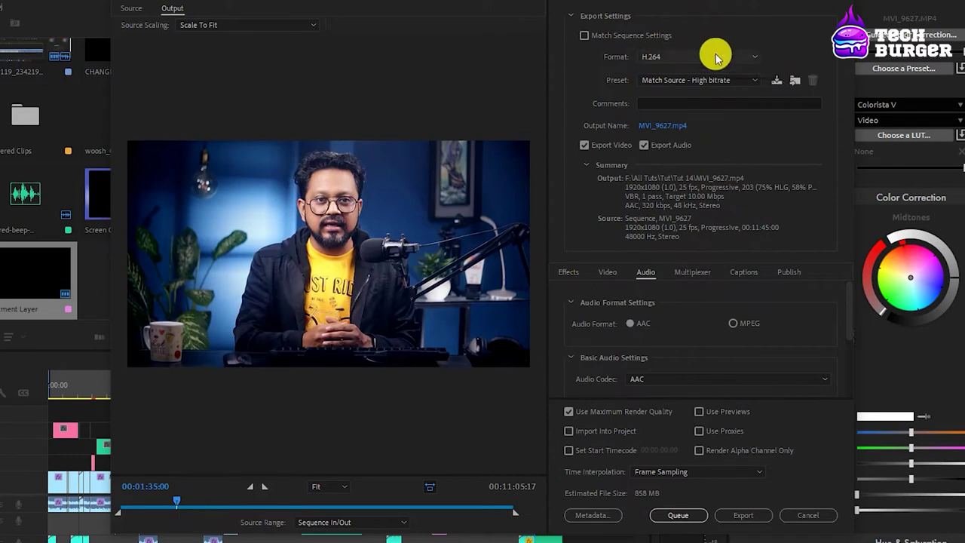
- Keep H.264 as the format and pick the High Quality 1080p HD preset
left_click(671, 58)
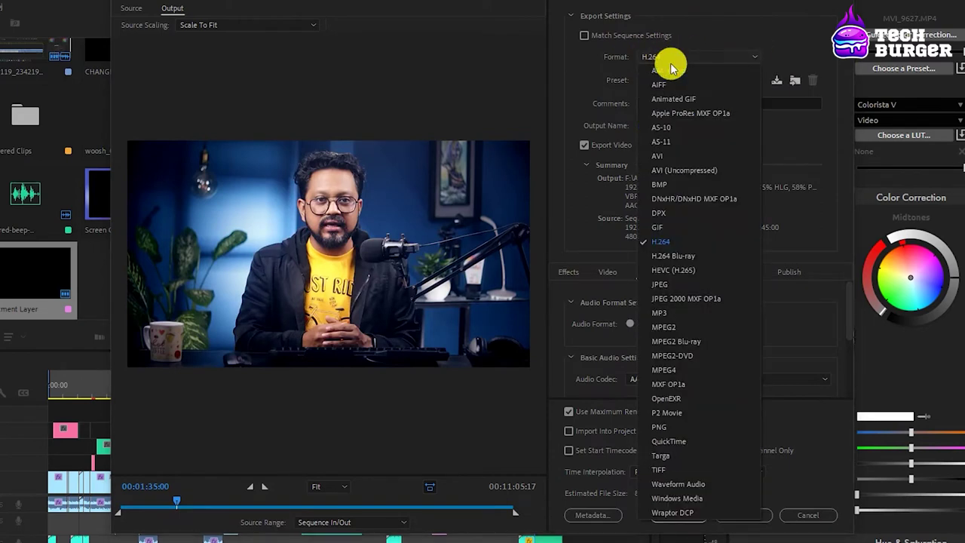
left_click(660, 242)
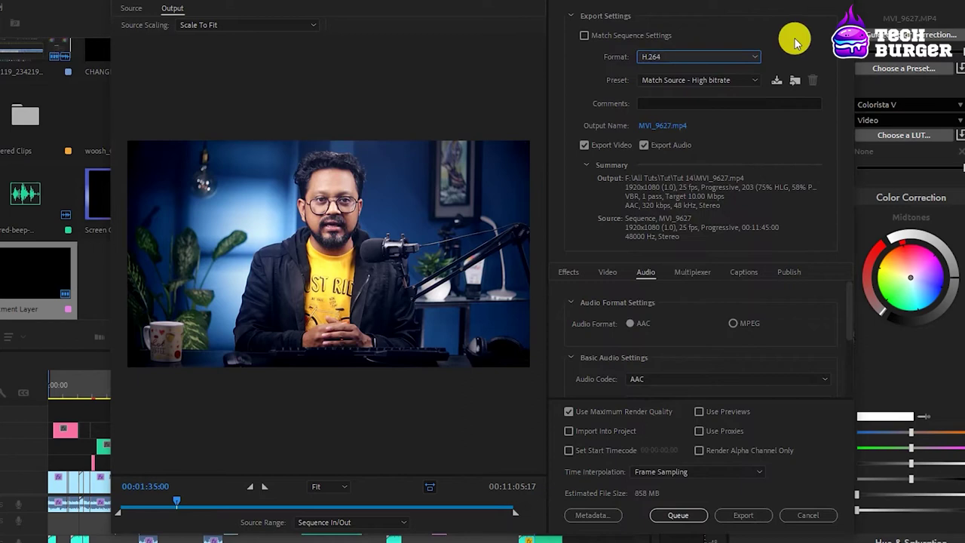
left_click(675, 81)
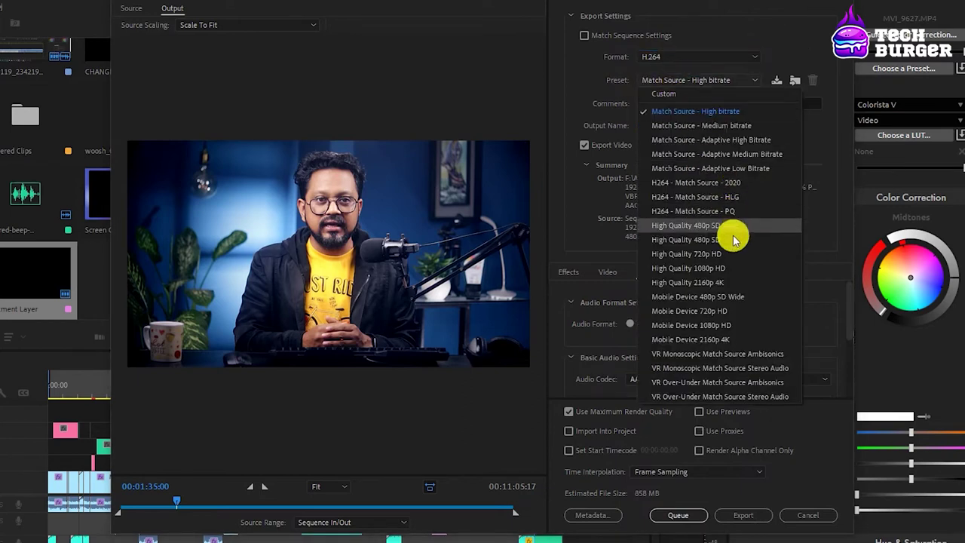
left_click(707, 268)
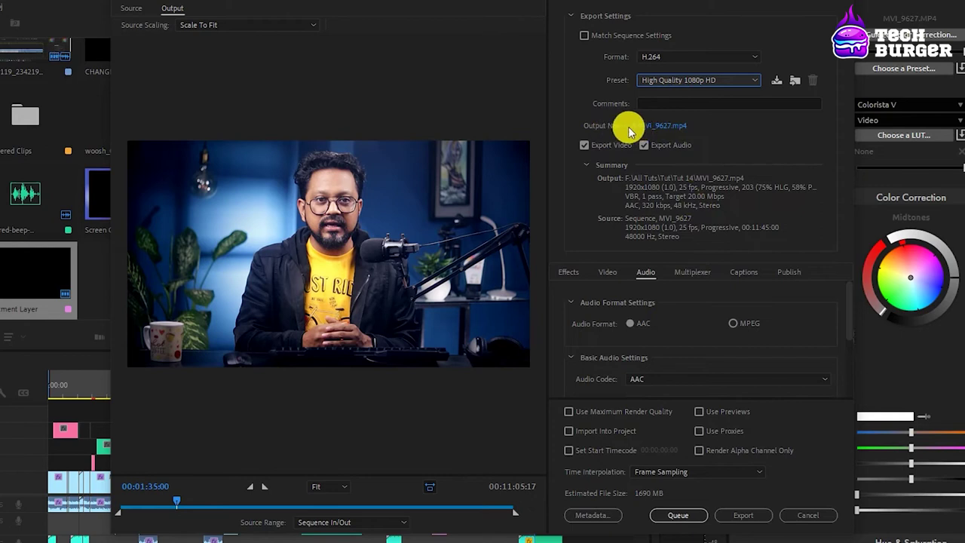
left_click(663, 125)
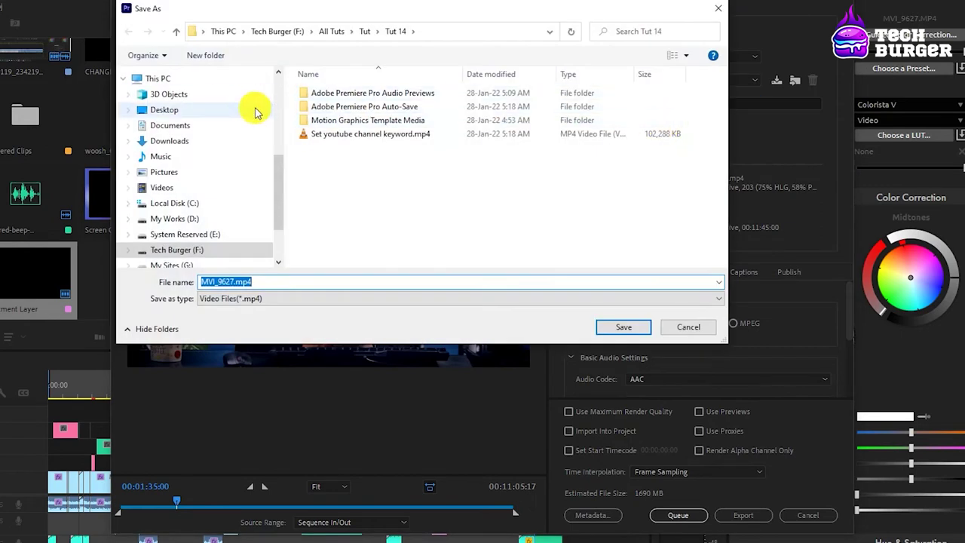
scroll(194, 105, "up", 1)
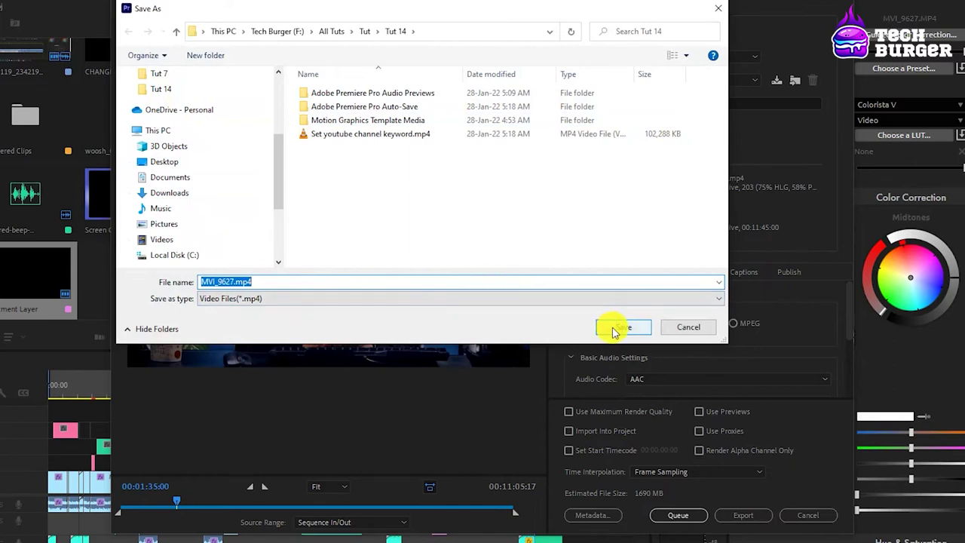
left_click(682, 327)
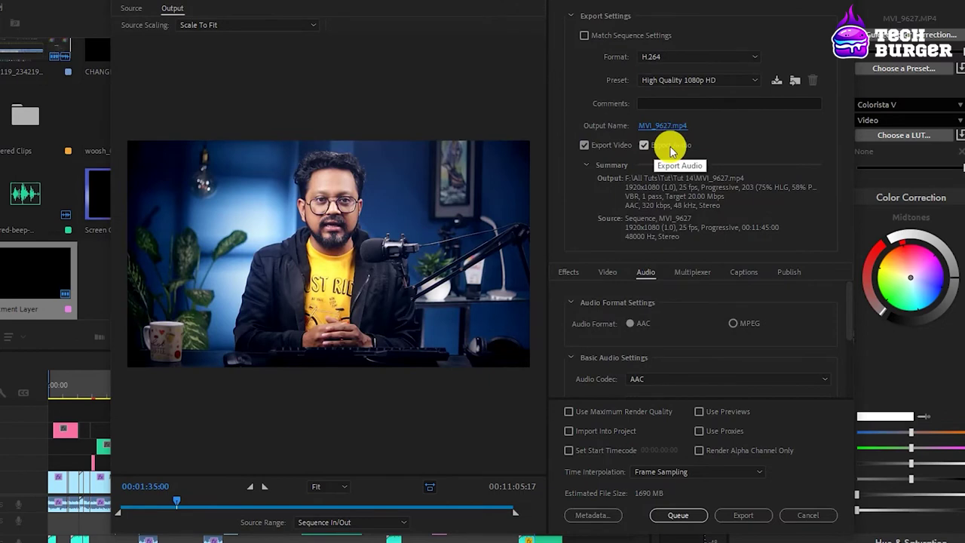
left_click(584, 145)
left_click(584, 145)
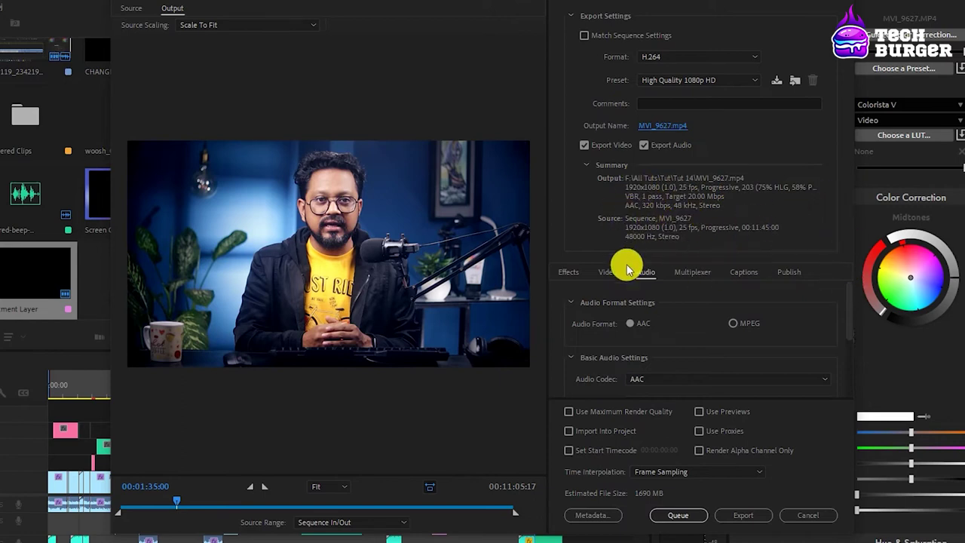
- In the Video settings, keep 1920×1080 linked and the frame rate at 25 fps
left_click(605, 274)
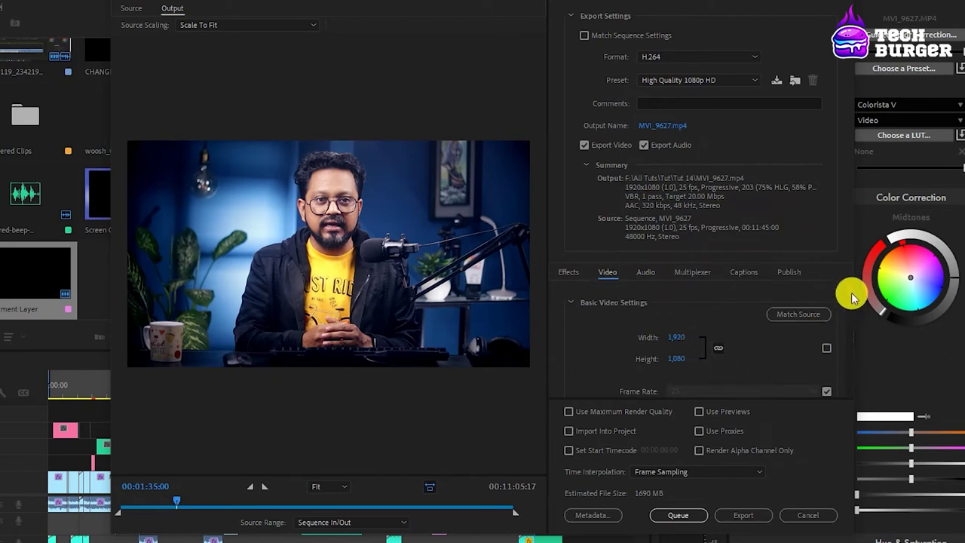
scroll(850, 297, "down", 1)
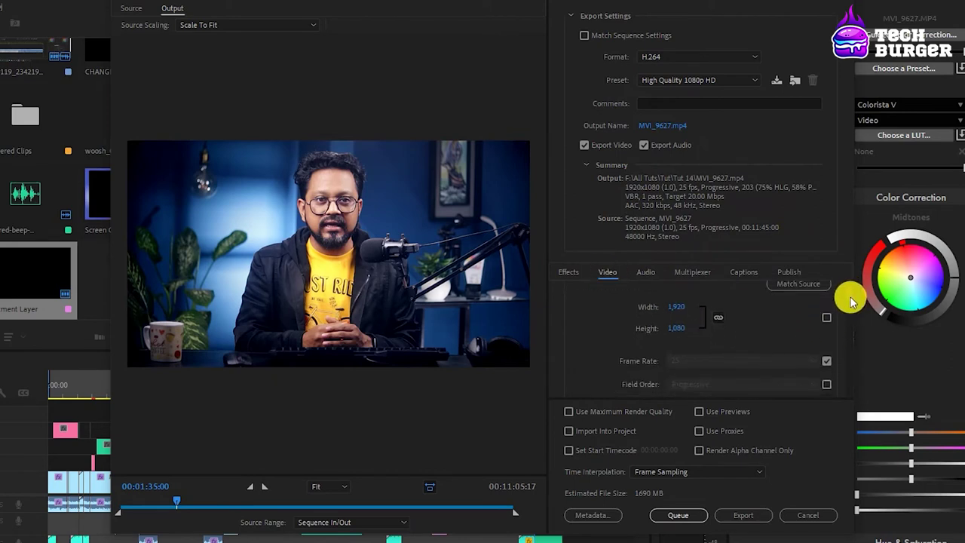
left_click(718, 320)
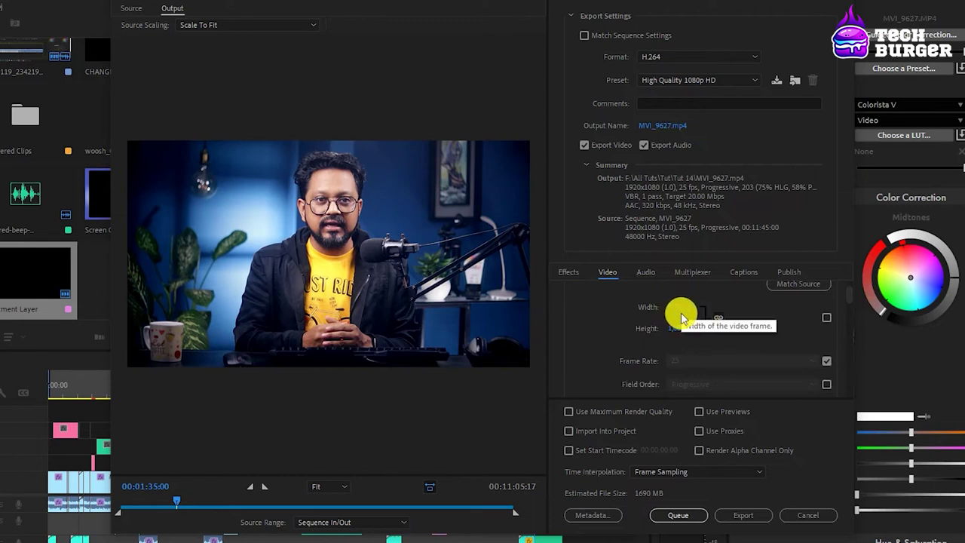
left_click(720, 321)
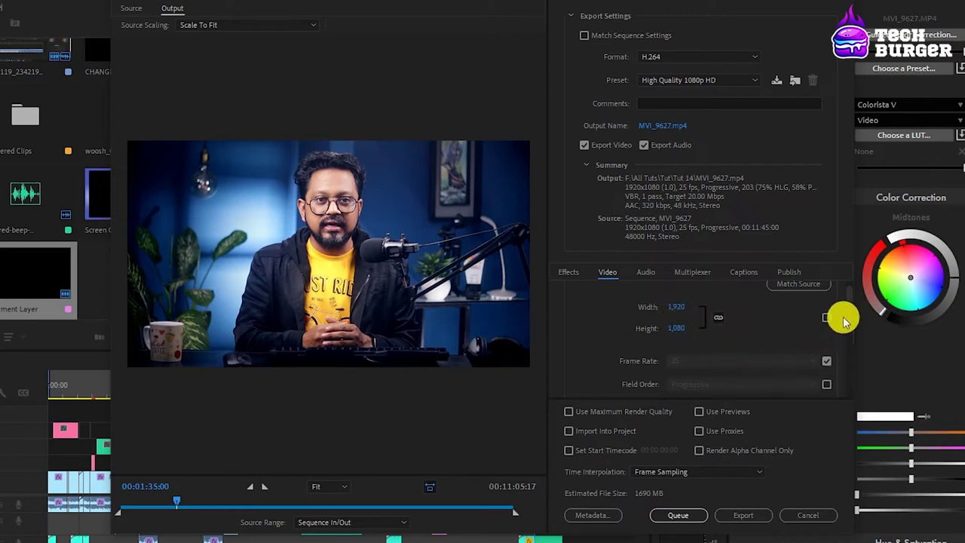
scroll(848, 303, "down", 1)
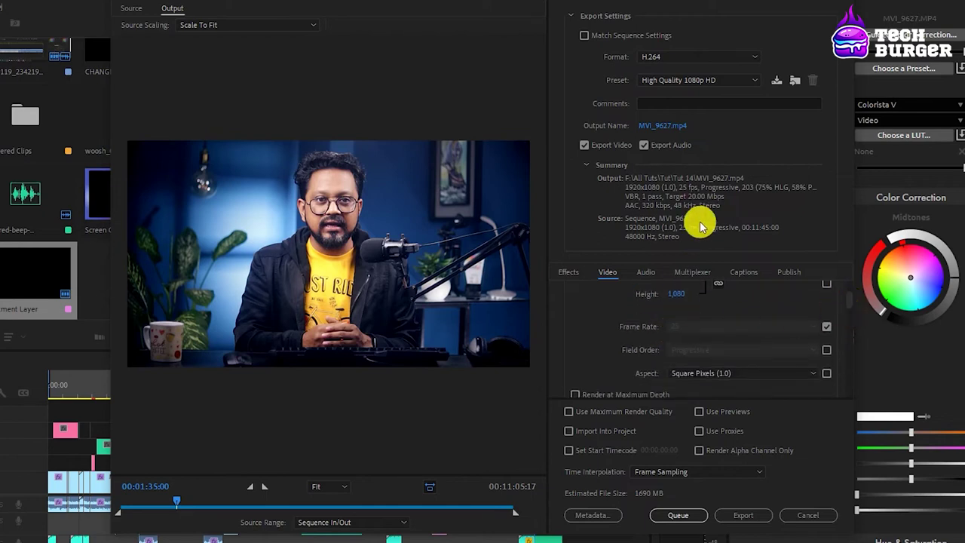
left_click(826, 328)
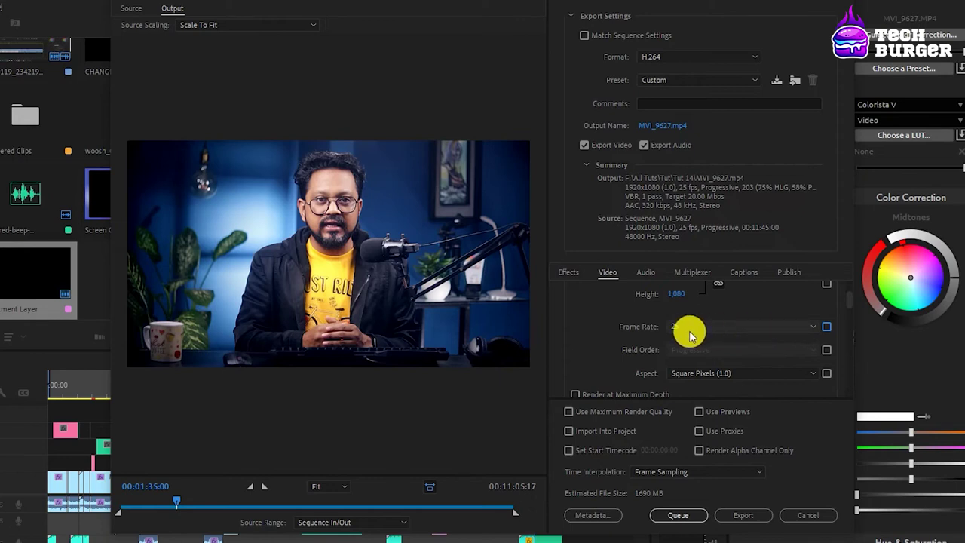
left_click(827, 326)
left_click(710, 326)
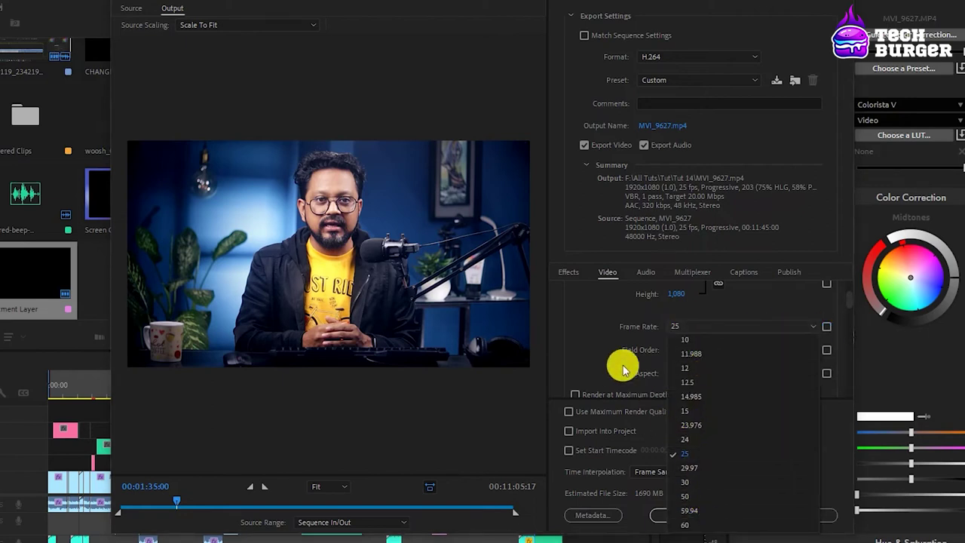
left_click(595, 329)
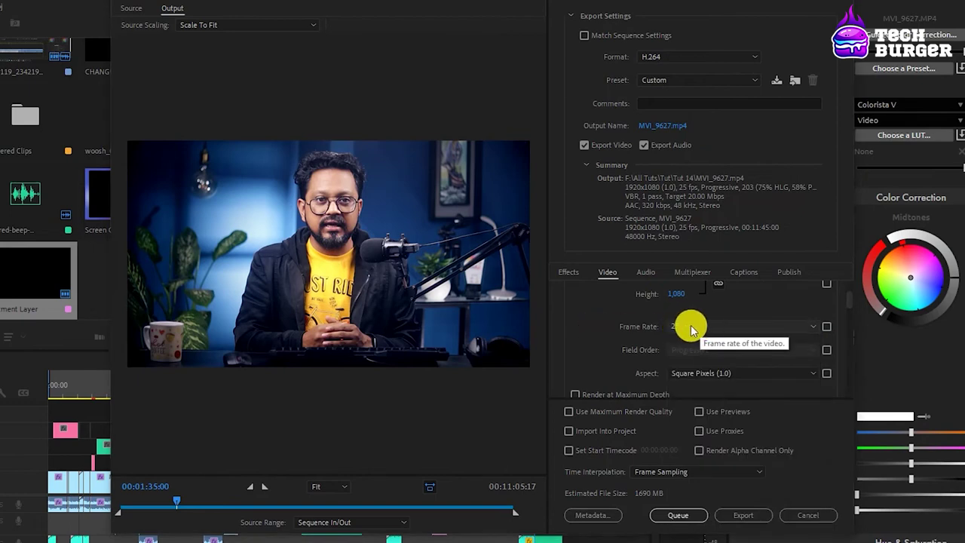
- Enable Render at Maximum Depth and scroll on to Encoding Settings
scroll(852, 303, "down", 1)
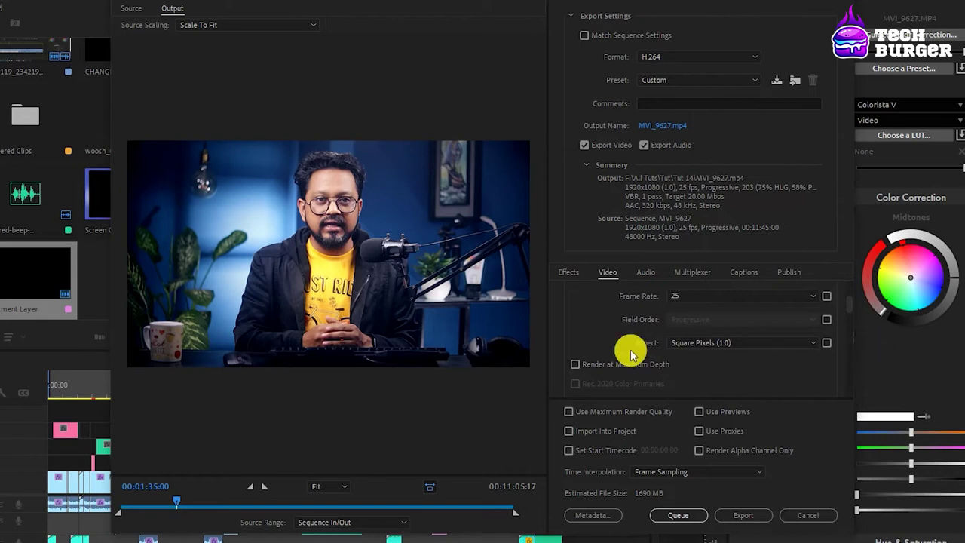
left_click(575, 365)
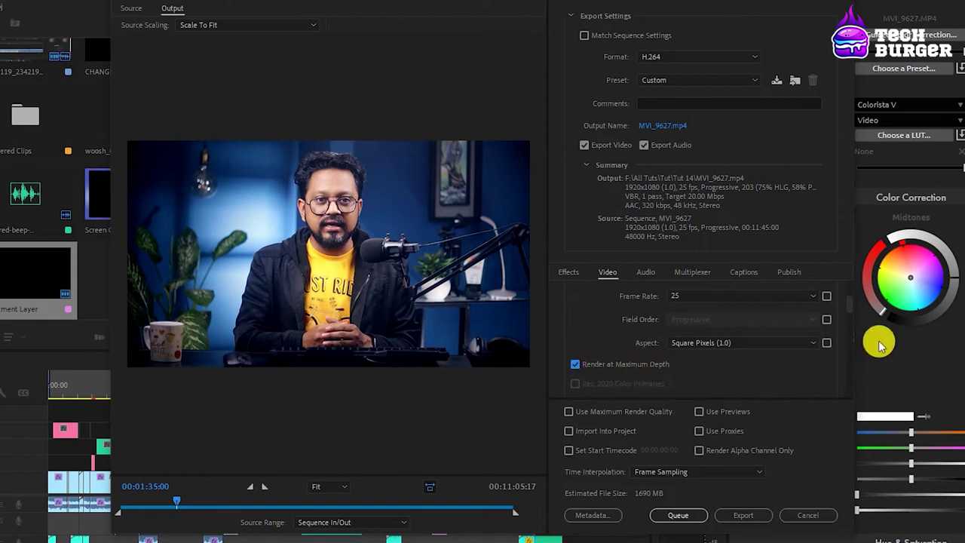
scroll(854, 315, "down", 1)
scroll(854, 316, "down", 1)
scroll(857, 321, "down", 1)
scroll(860, 324, "down", 1)
scroll(862, 328, "down", 1)
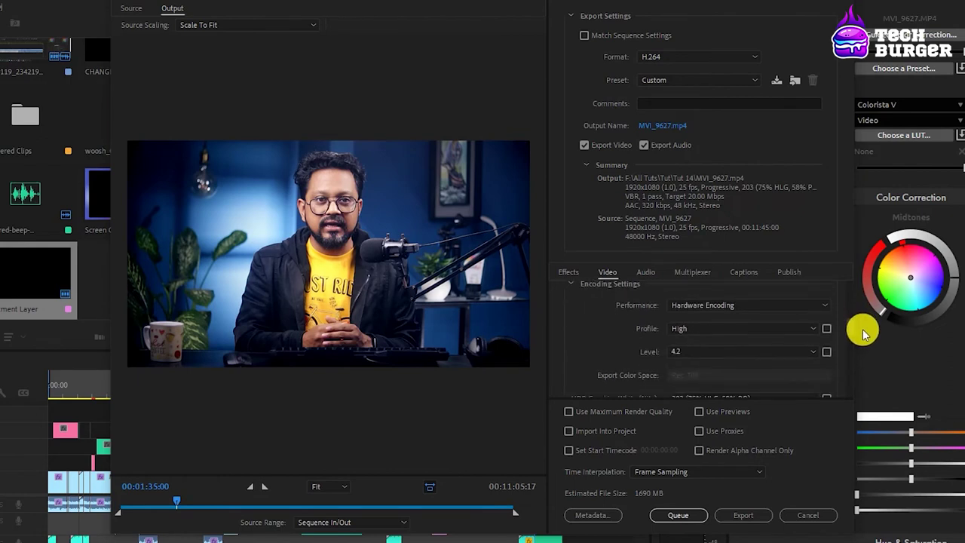
- Keep hardware encoding and leave the H.264 encoding level at 4.2
left_click(708, 309)
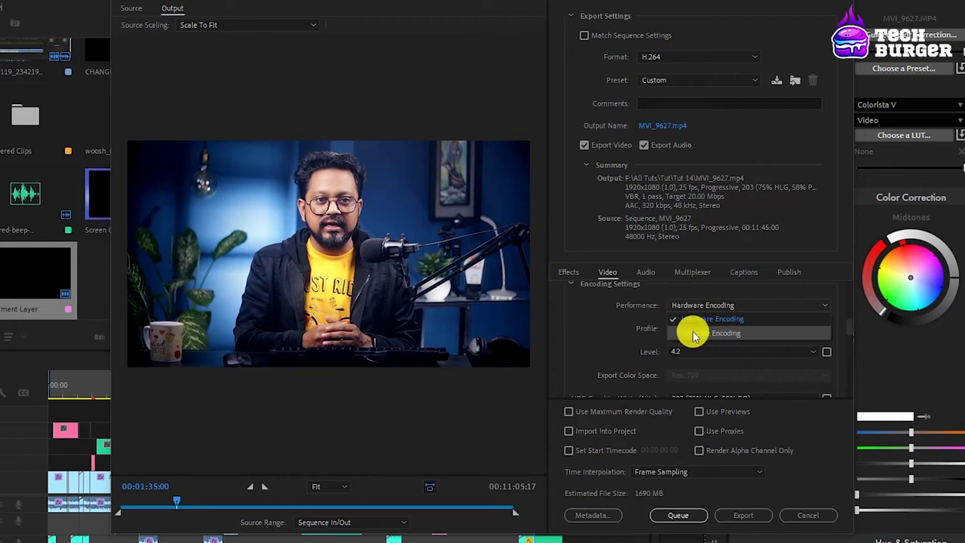
left_click(592, 324)
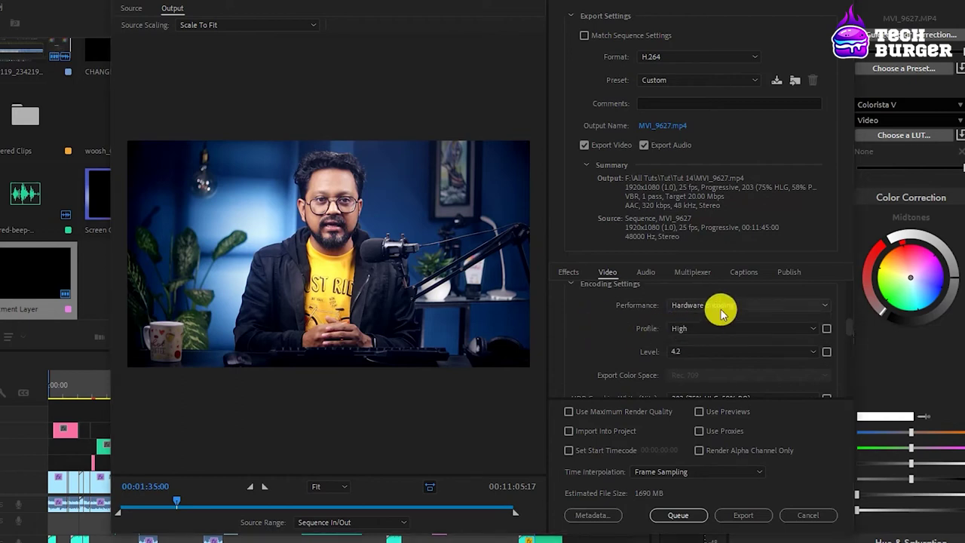
mouse_move(712, 310)
left_click(693, 328)
left_click(700, 328)
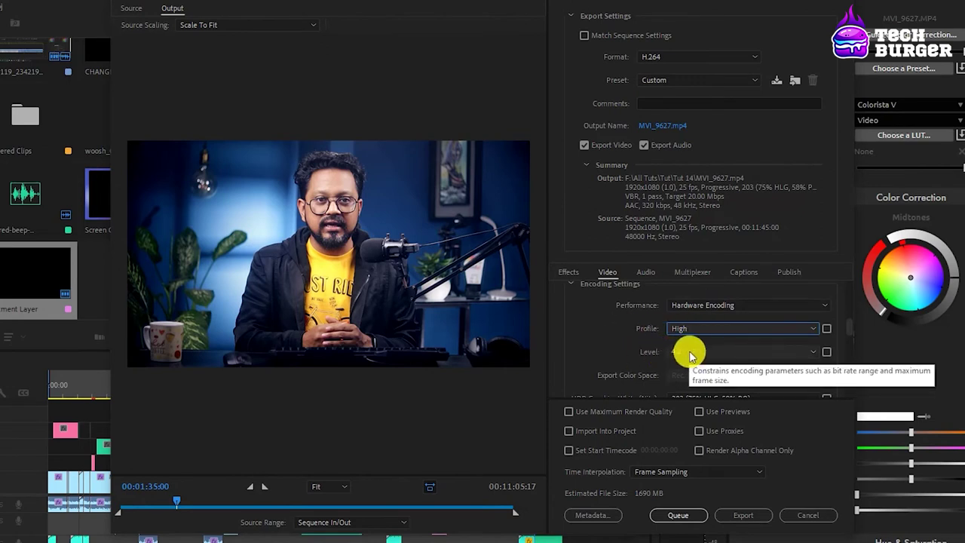
left_click(686, 351)
left_click(581, 334)
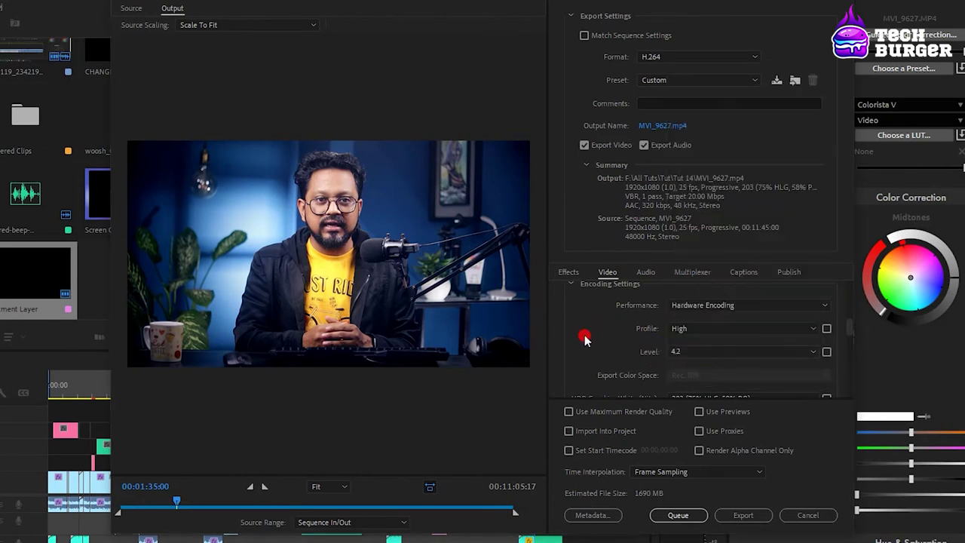
- Scroll down to Bitrate Settings, showing VBR, 1 pass at a 20 Mbps target
scroll(852, 328, "down", 2)
scroll(852, 334, "down", 1)
scroll(852, 341, "down", 2)
scroll(851, 349, "down", 1)
scroll(853, 355, "down", 2)
scroll(852, 362, "down", 2)
scroll(855, 370, "down", 1)
scroll(854, 370, "down", 1)
scroll(855, 370, "down", 1)
scroll(857, 372, "down", 1)
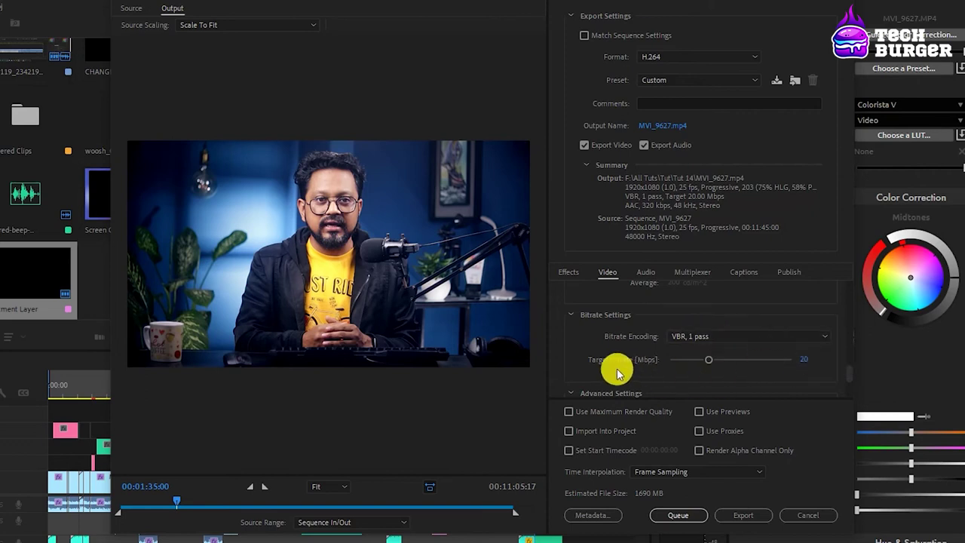
- Keep VBR, 1 pass and lower the target bitrate to 8 Mbps, about 692 MB
left_click(752, 335)
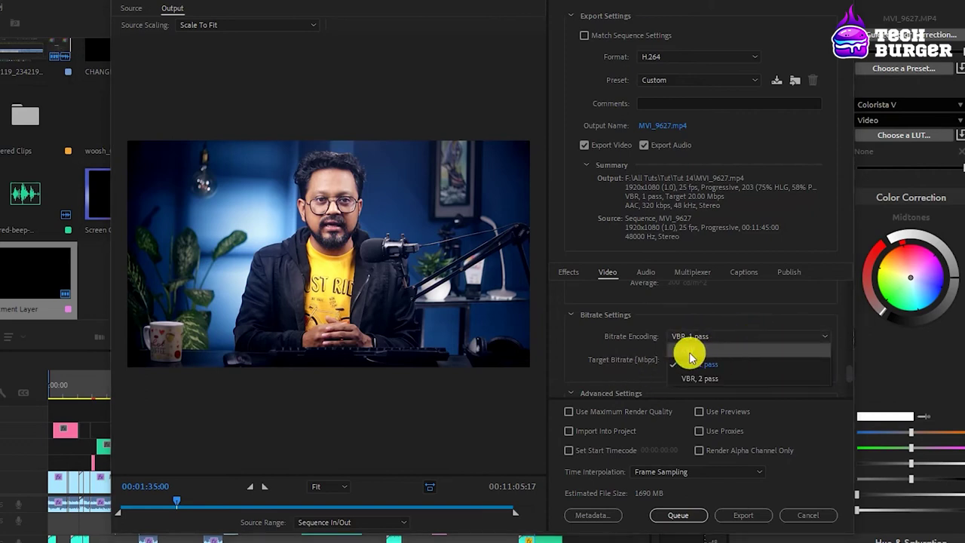
left_click(574, 347)
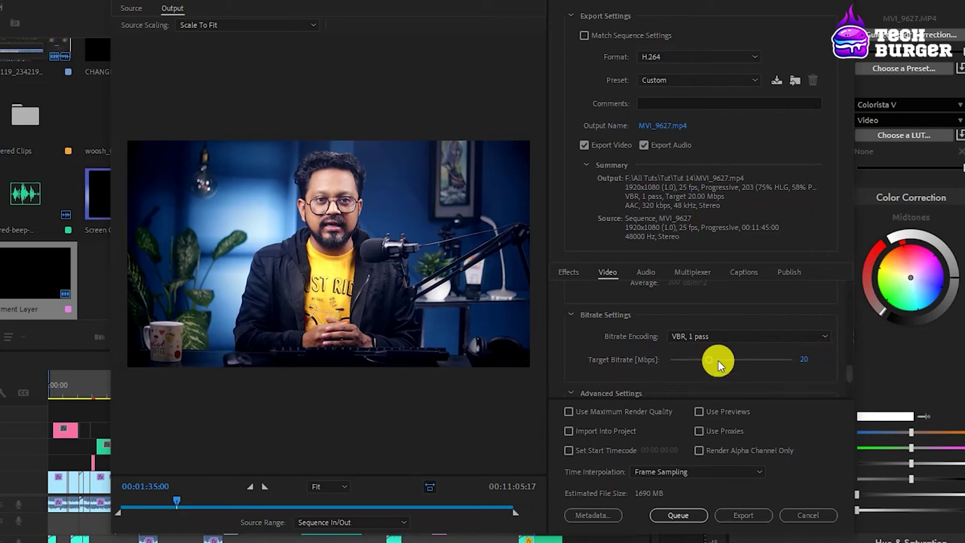
left_click_drag(718, 364, 684, 362)
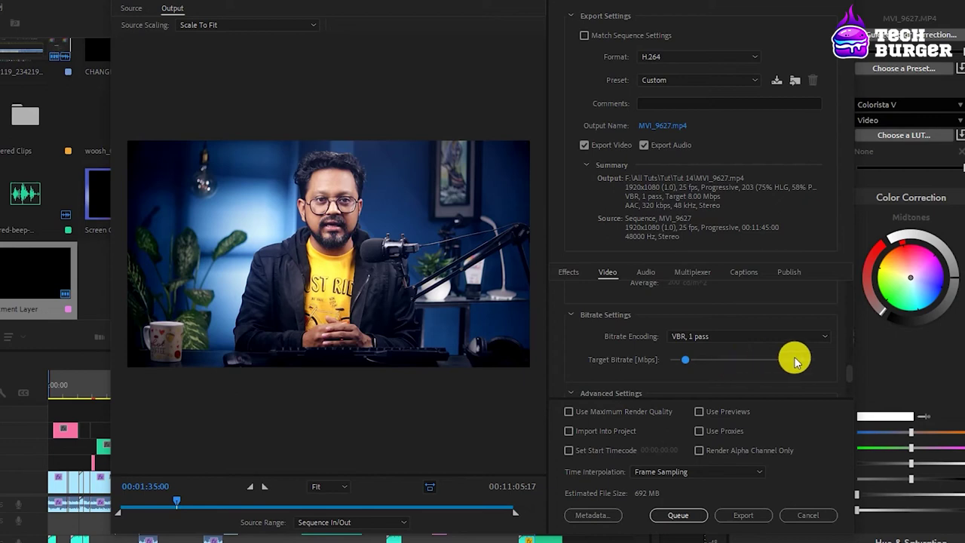
scroll(851, 381, "down", 1)
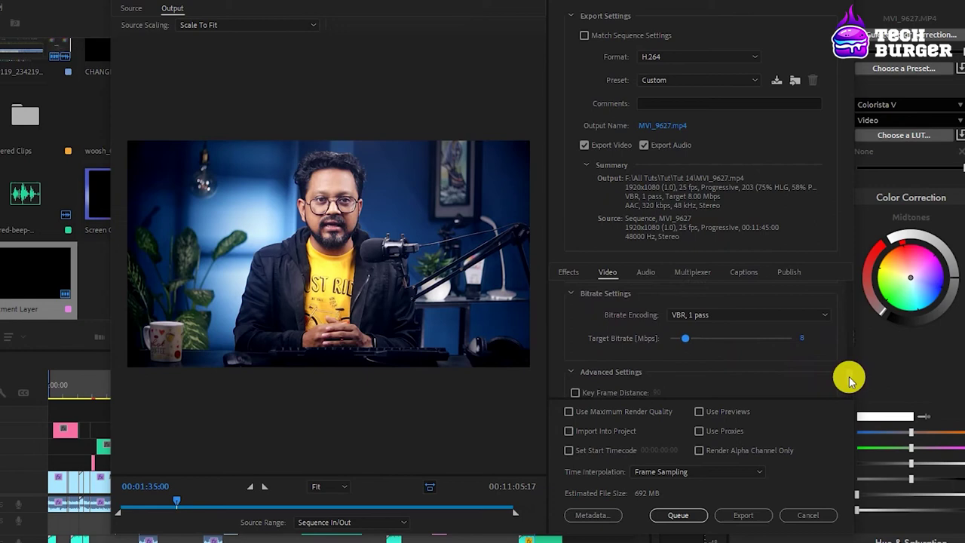
- Tick Use Maximum Render Quality, then show the AAC audio export settings
scroll(850, 382, "down", 2)
scroll(852, 389, "down", 2)
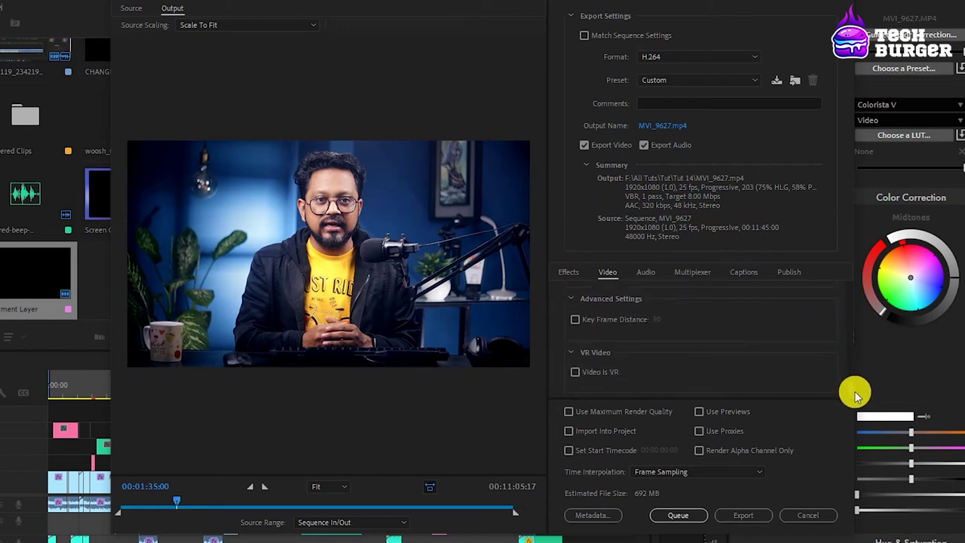
left_click(568, 412)
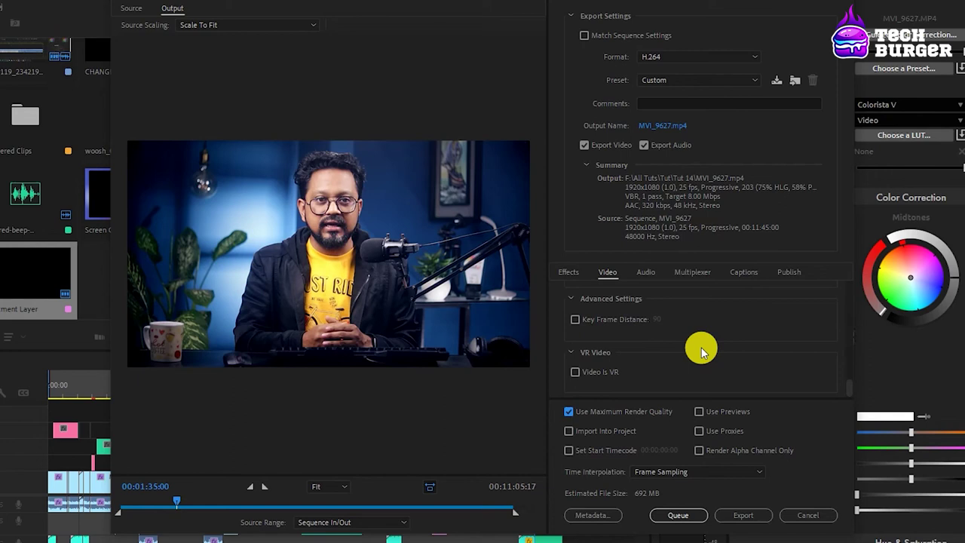
left_click(570, 413)
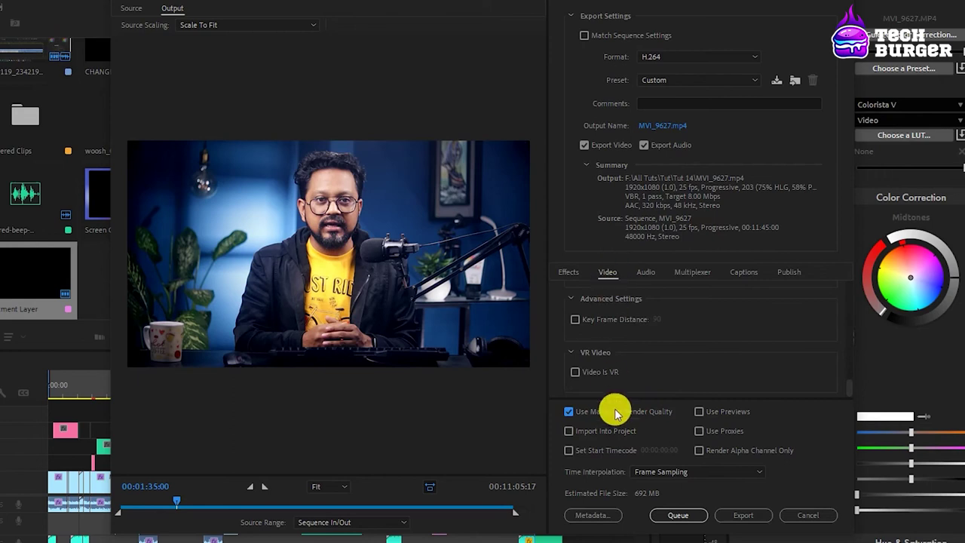
left_click(647, 272)
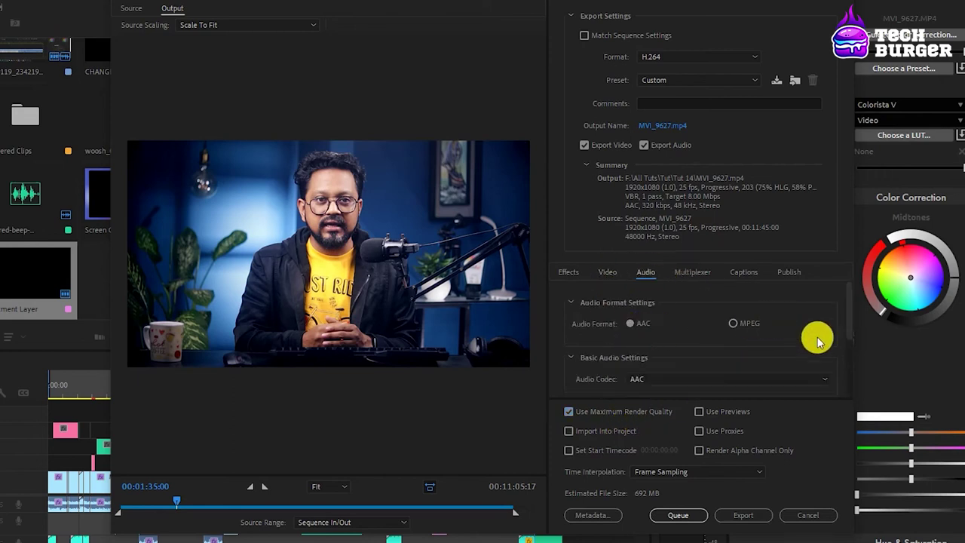
- Change the AAC audio bitrate to 384 kbps, bringing the estimate to 697 MB
left_click_drag(850, 308, 850, 343)
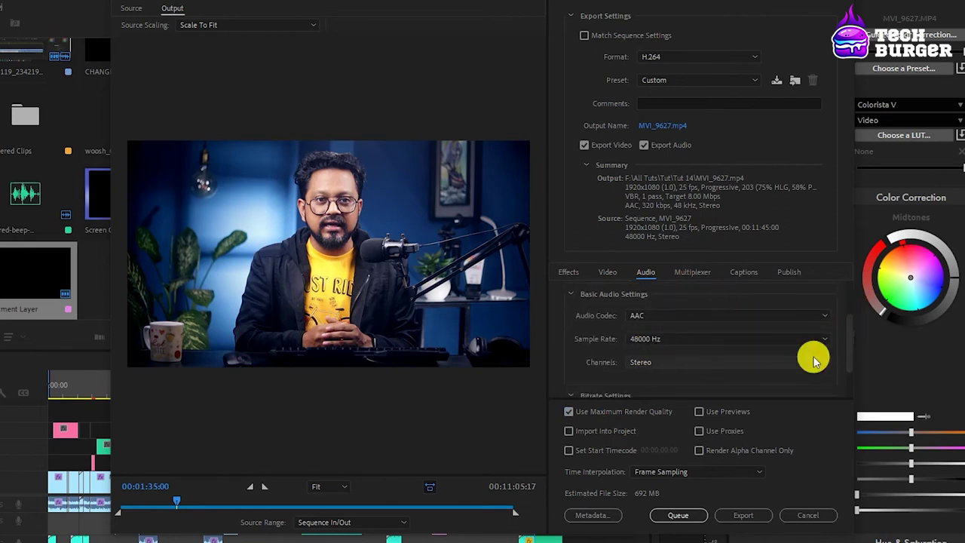
left_click_drag(847, 344, 847, 370)
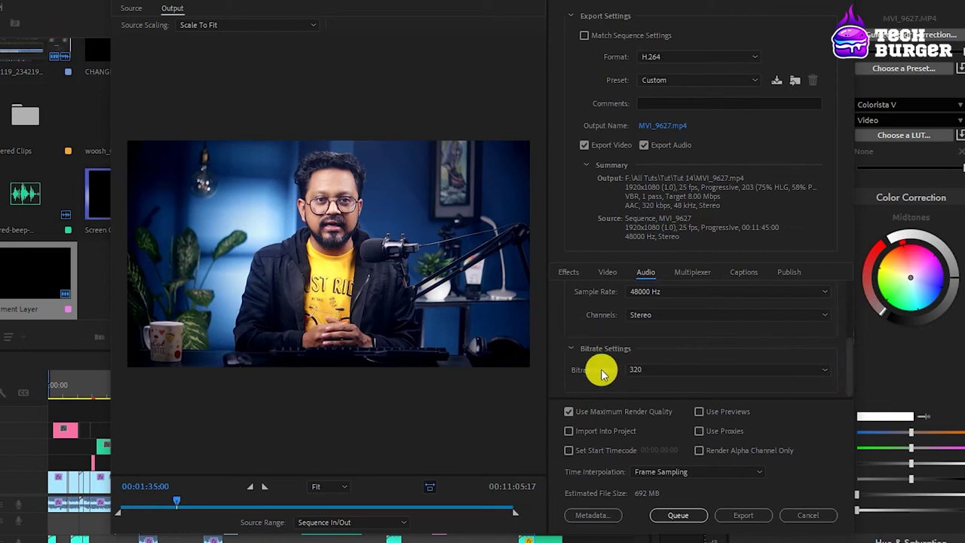
left_click(653, 373)
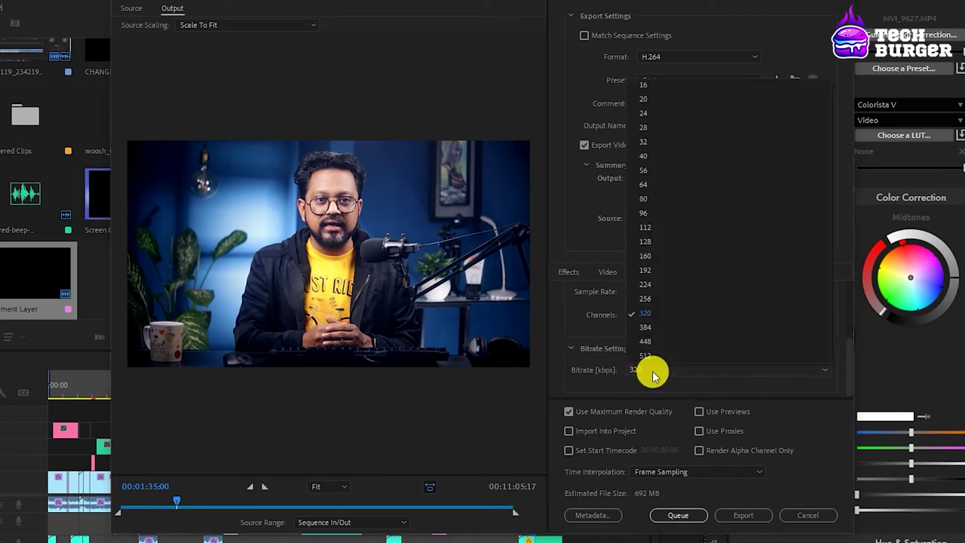
left_click(661, 327)
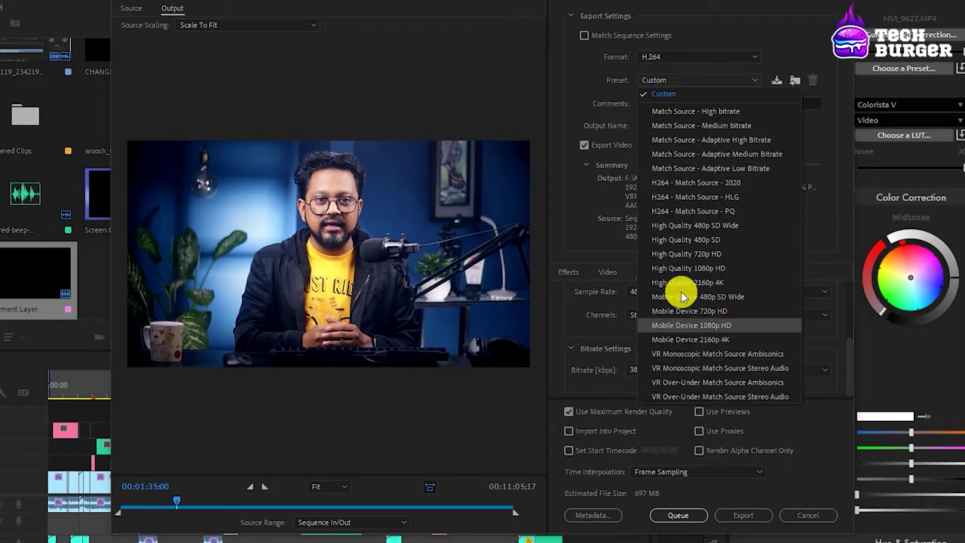
- Keep the Custom settings and save them as a new preset named 'Youtube 1080p HD 25fps'
left_click(738, 39)
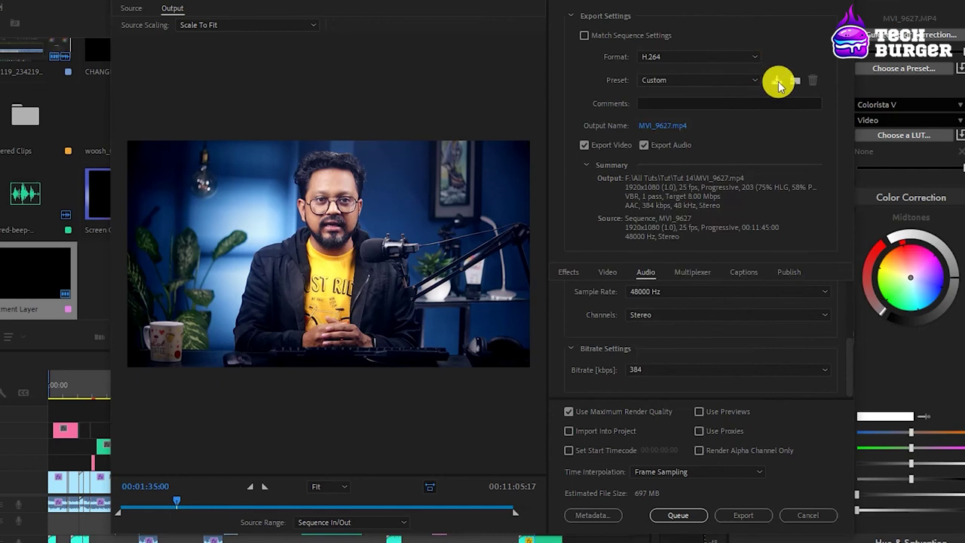
left_click(776, 83)
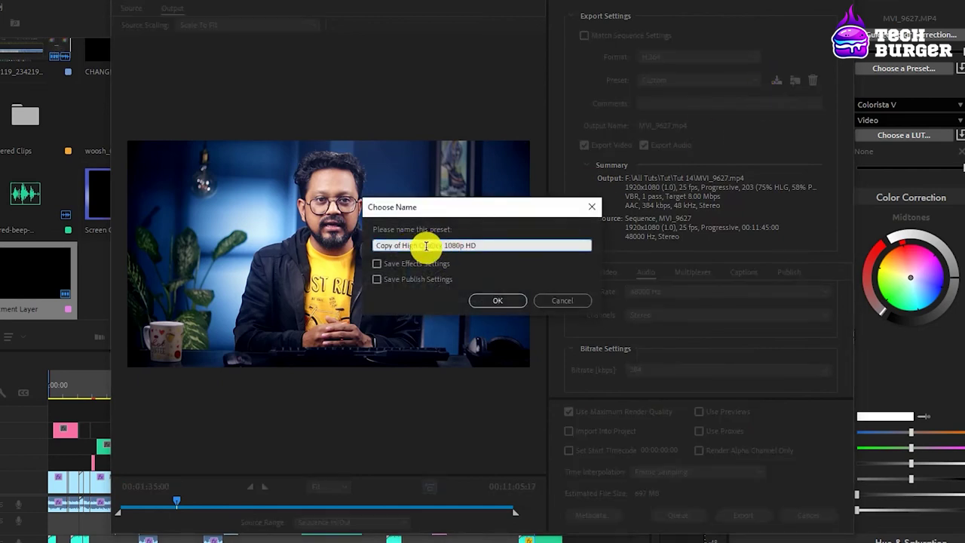
left_click_drag(445, 245, 359, 245)
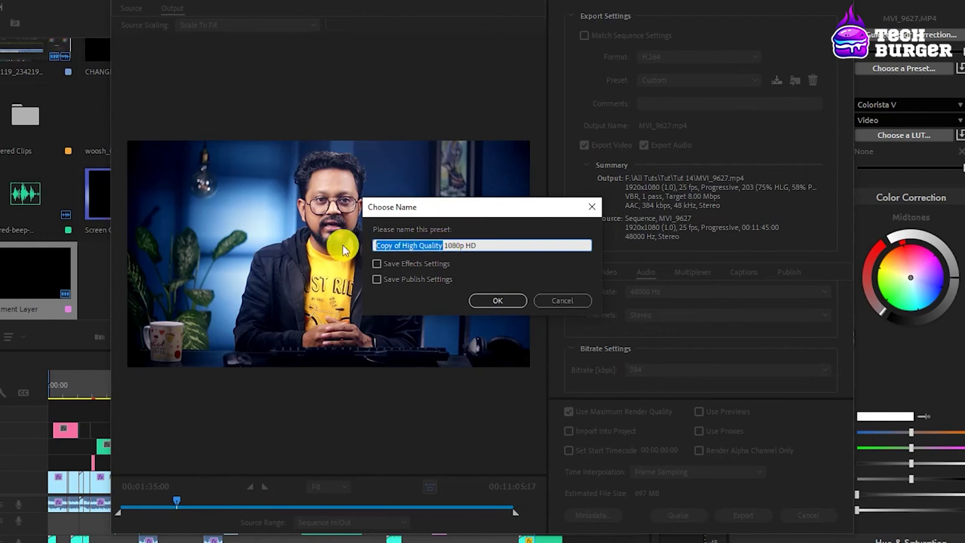
type("Youtube")
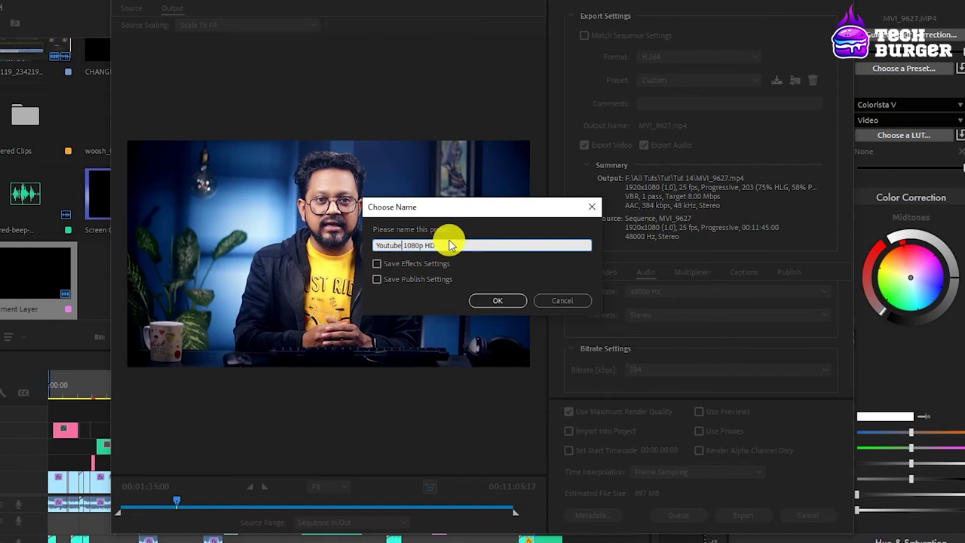
type(" 2")
key("BackSpace")
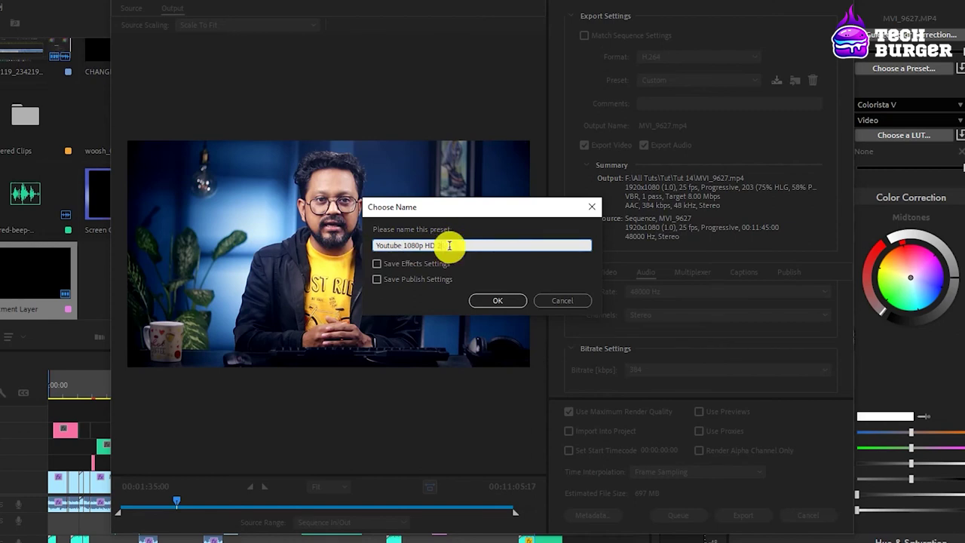
type("fps")
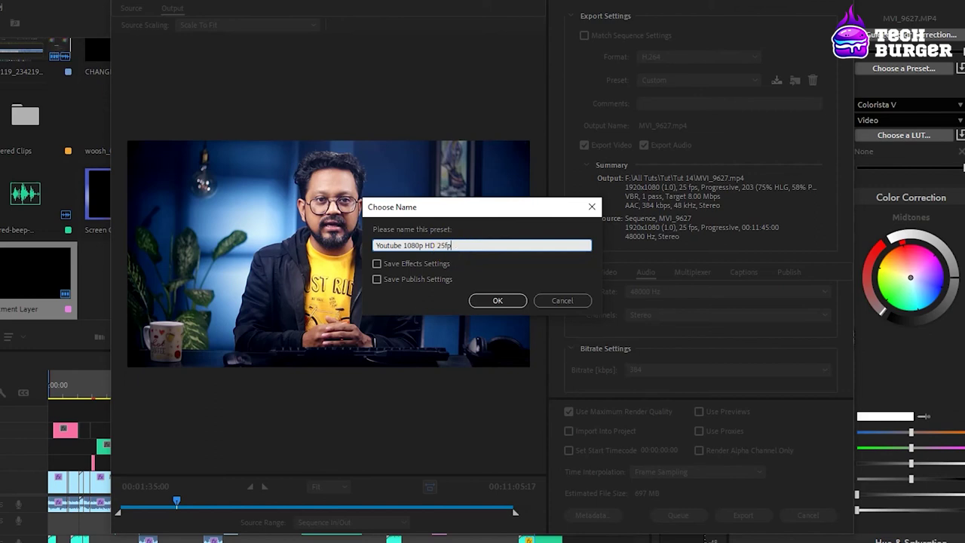
left_click(499, 298)
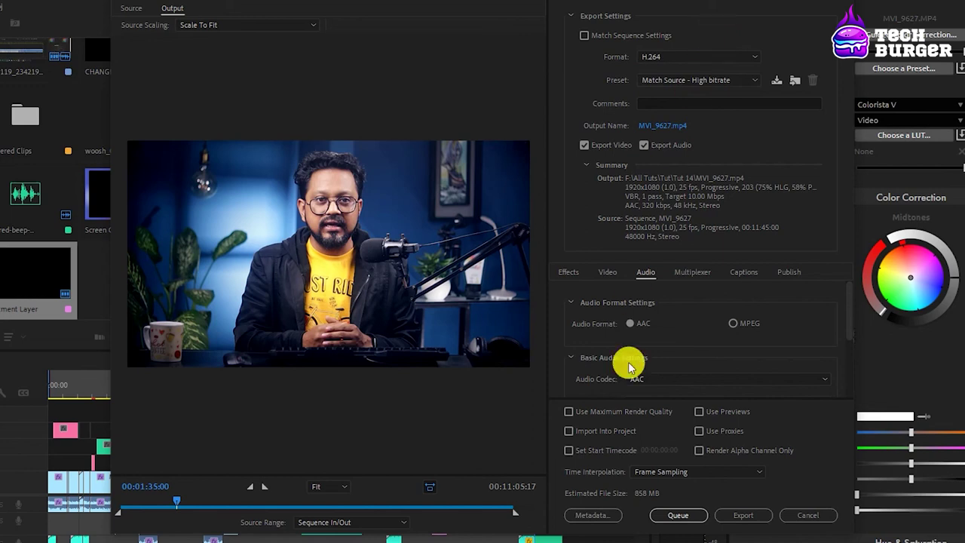
- Try the Mobile Device 480p SD Wide preset, then switch to the saved Youtube 1080p HD 25fps preset
left_click(683, 81)
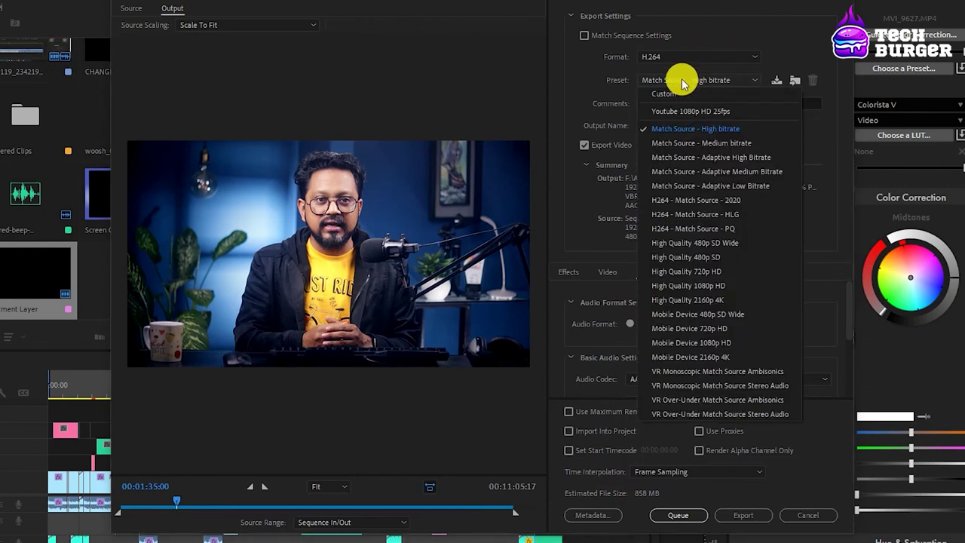
left_click(676, 313)
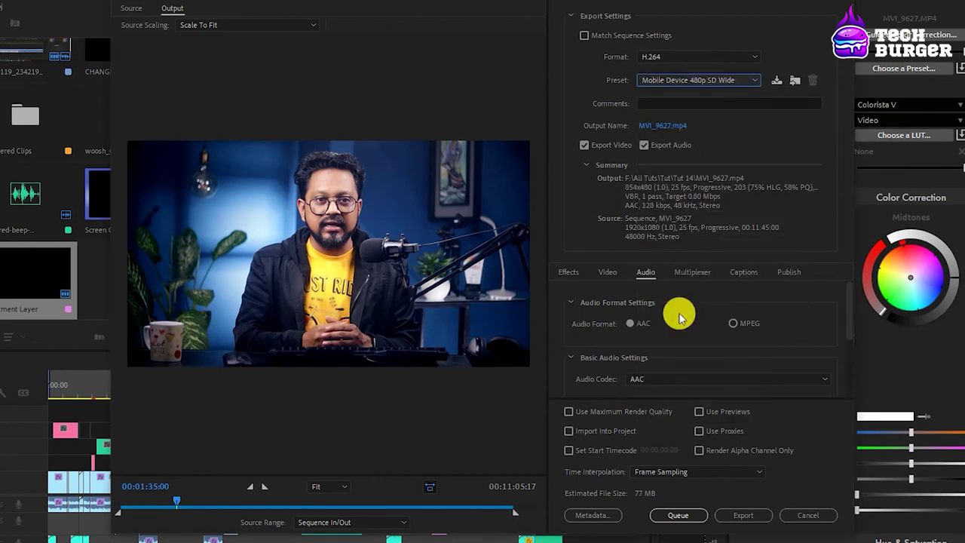
left_click(689, 80)
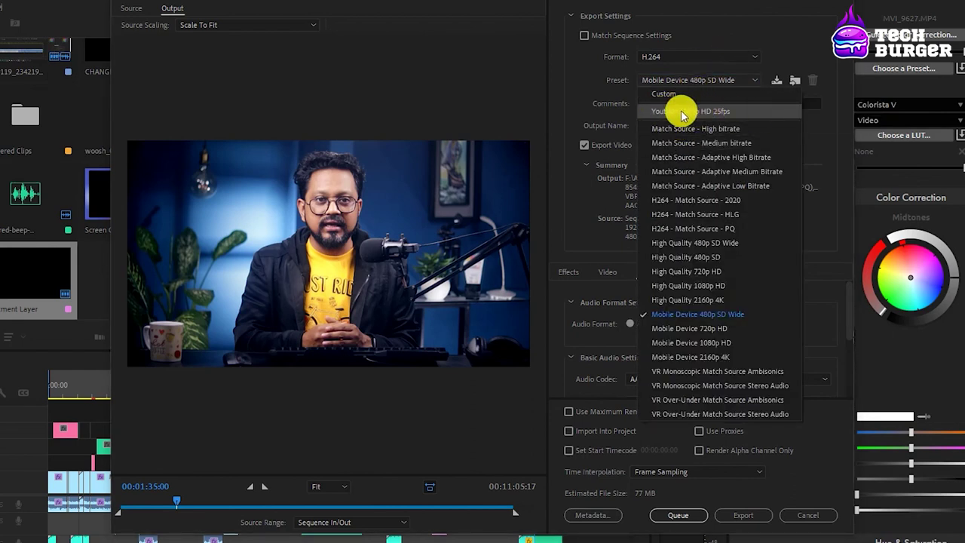
left_click(727, 114)
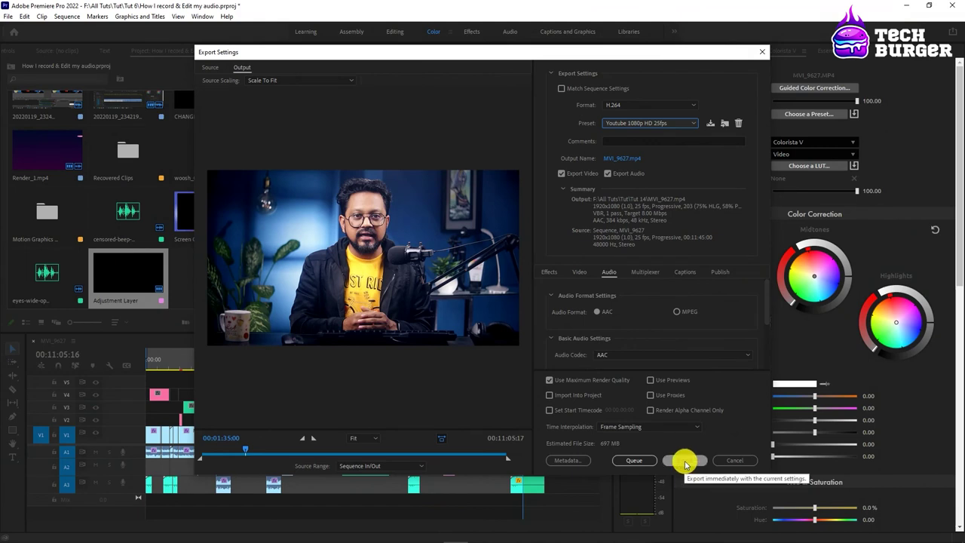
- Export the sequence as H.264 1920×1080 at 25 fps, 8 Mbps, with AAC 384 kbps audio
left_click(684, 461)
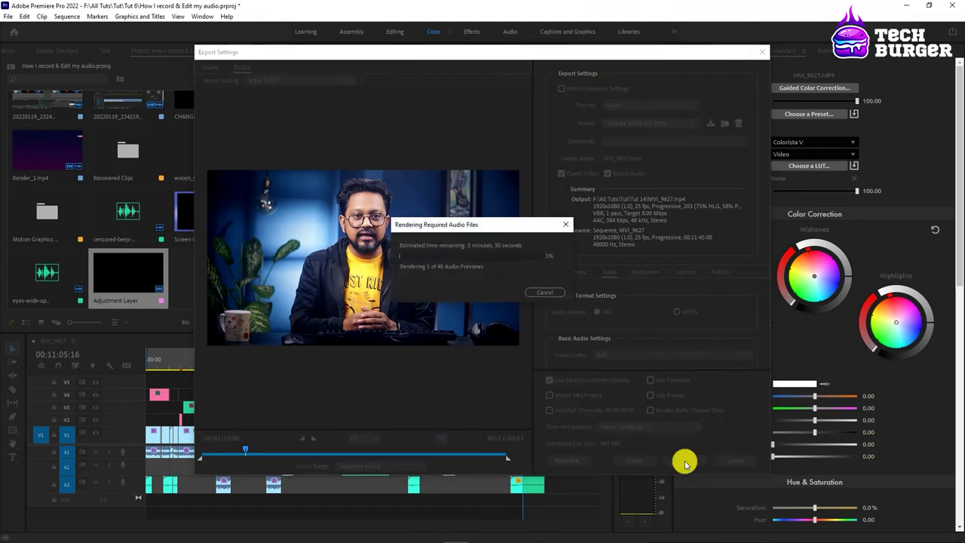